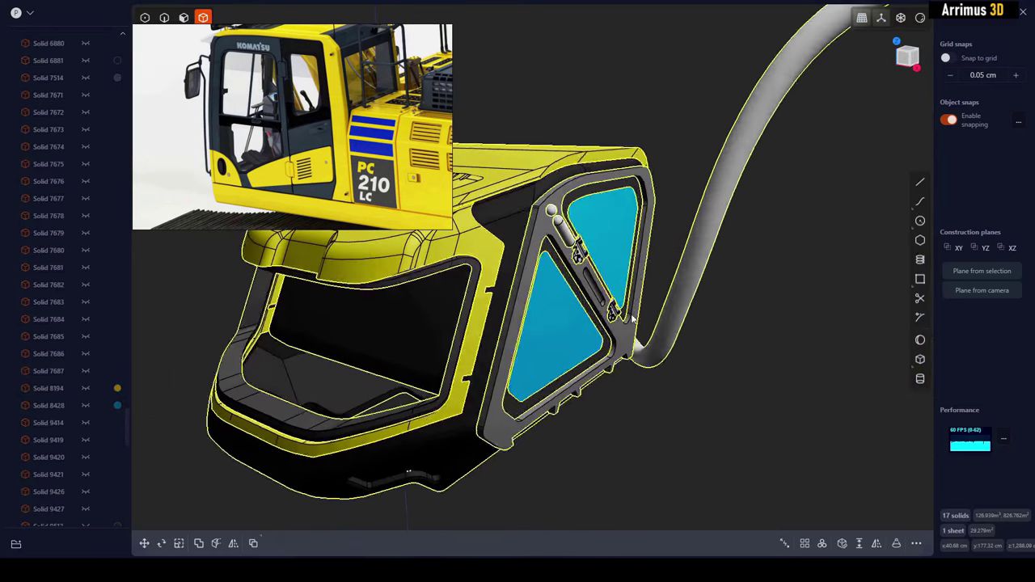
{"action": "left_click", "coordinate": [697, 325]}
{"action": "middle_click_drag", "start_coordinate": [708, 327], "coordinate": [539, 254]}
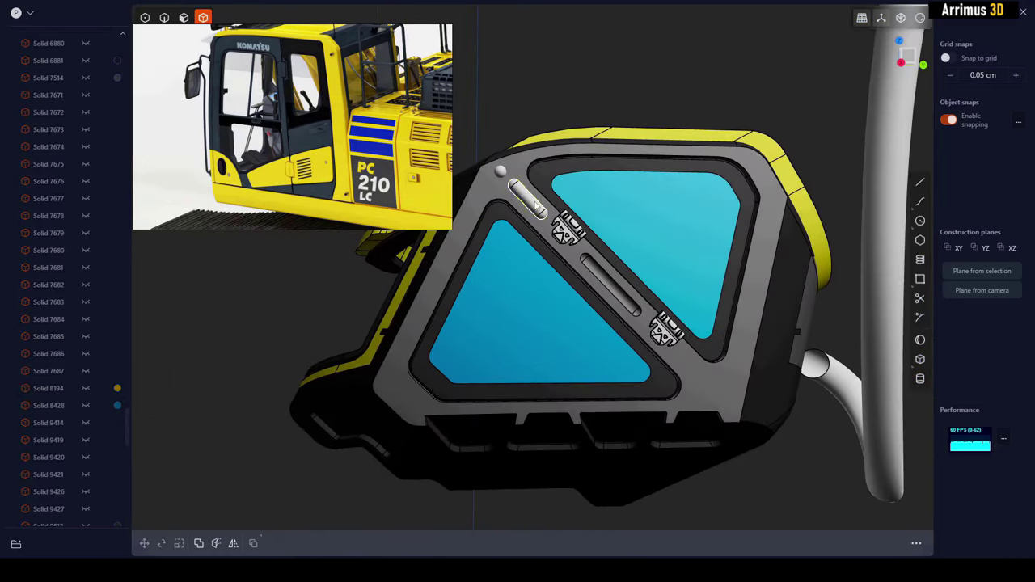
{"action": "left_click", "coordinate": [537, 205]}
{"action": "scroll", "coordinate": [540, 209], "scroll_direction": "up", "scroll_amount": 4}
{"action": "key", "text": "g"}
{"action": "key", "text": "v"}
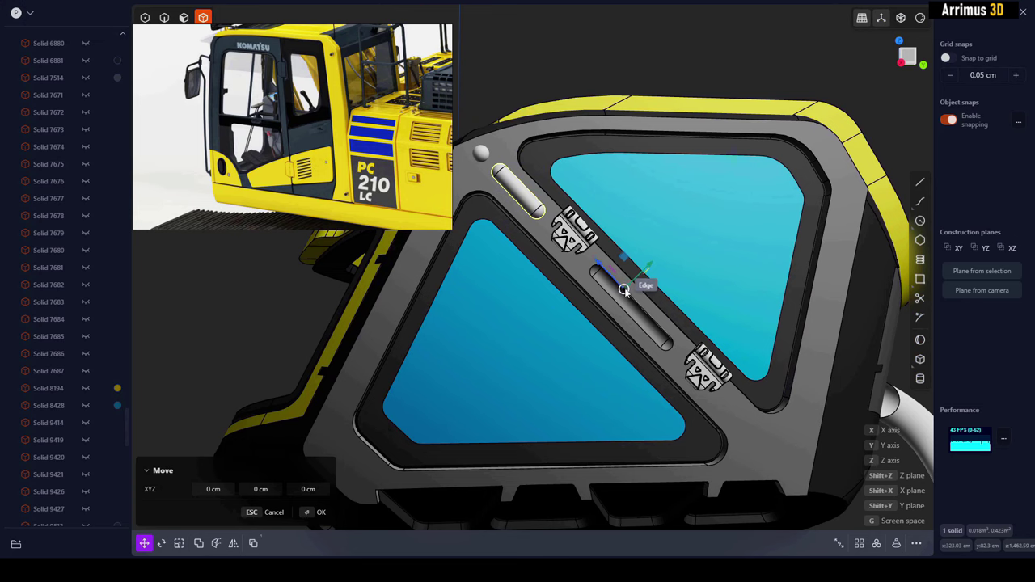
{"action": "left_click", "coordinate": [624, 290]}
{"action": "key", "text": "Escape"}
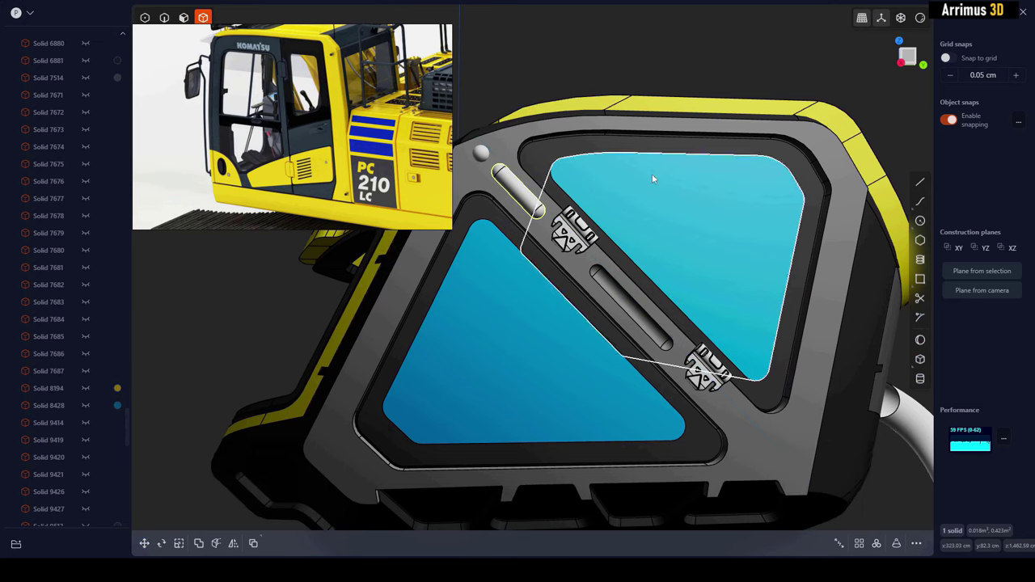
{"action": "key", "text": "Escape"}
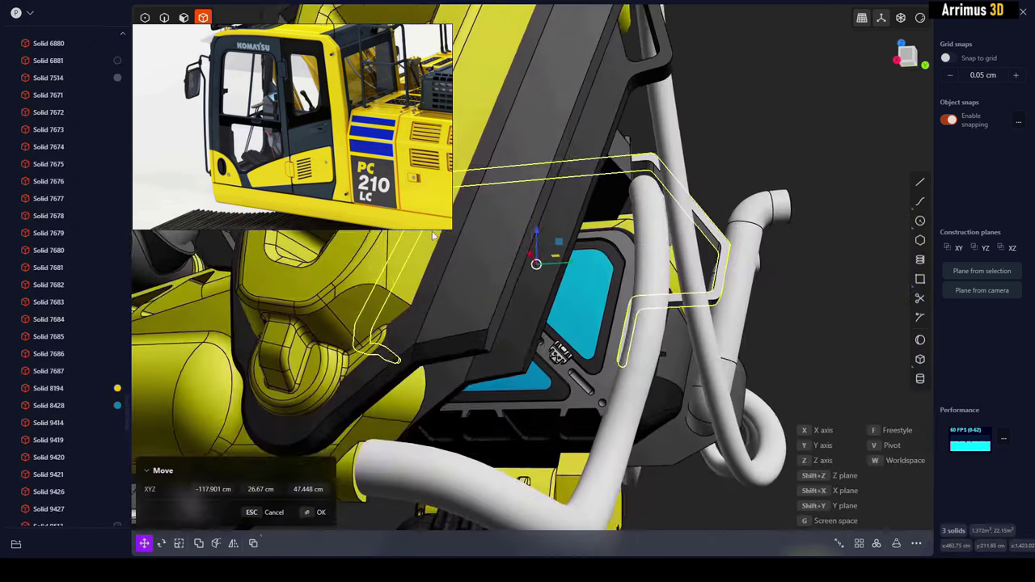
Step: Move the three selected frame solids along Y until their Y offset is about 8.033 cm
{"action": "middle_click_drag", "start_coordinate": [485, 267], "coordinate": [540, 169]}
{"action": "left_click_drag", "start_coordinate": [575, 245], "coordinate": [566, 243]}
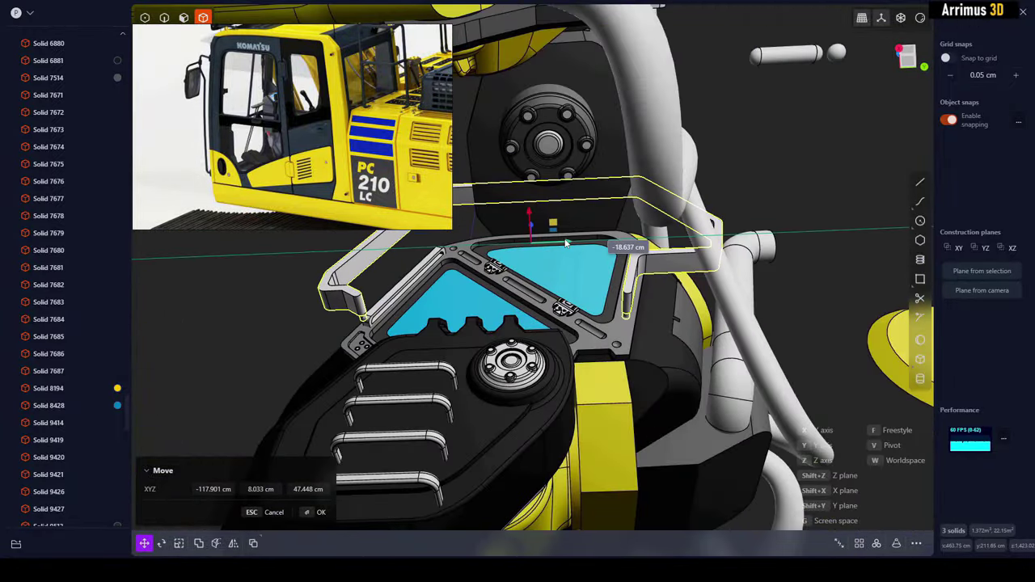
{"action": "middle_click_drag", "start_coordinate": [566, 243], "coordinate": [600, 267]}
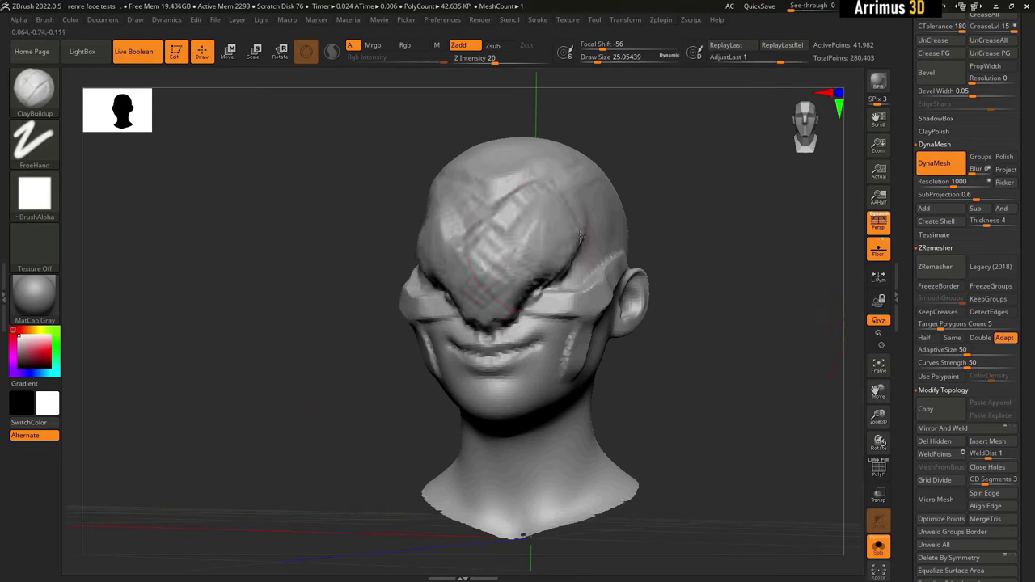
{"action": "right_click_drag", "start_coordinate": [579, 236], "coordinate": [663, 247]}
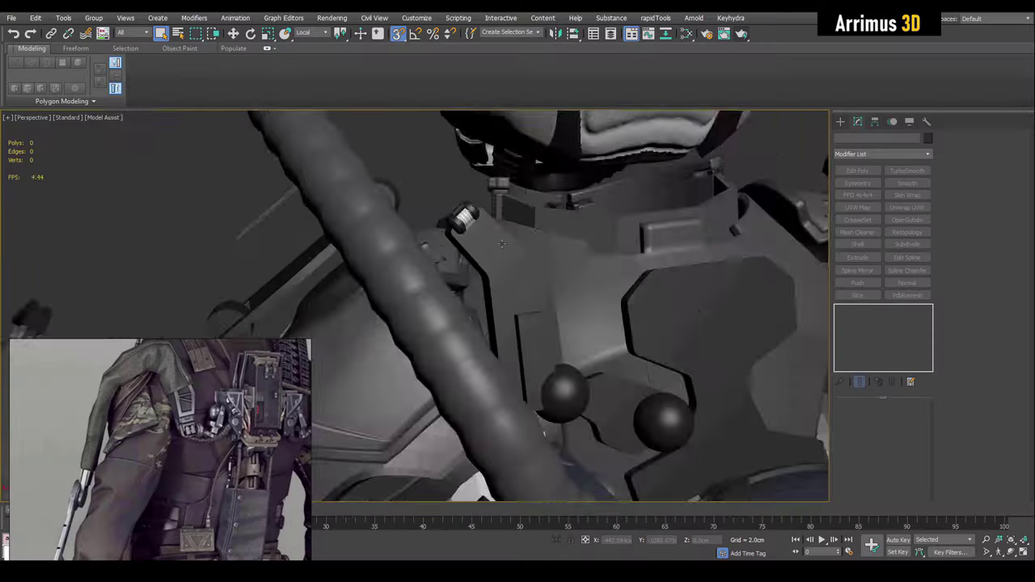
{"action": "scroll", "coordinate": [519, 266], "scroll_direction": "up", "scroll_amount": 3}
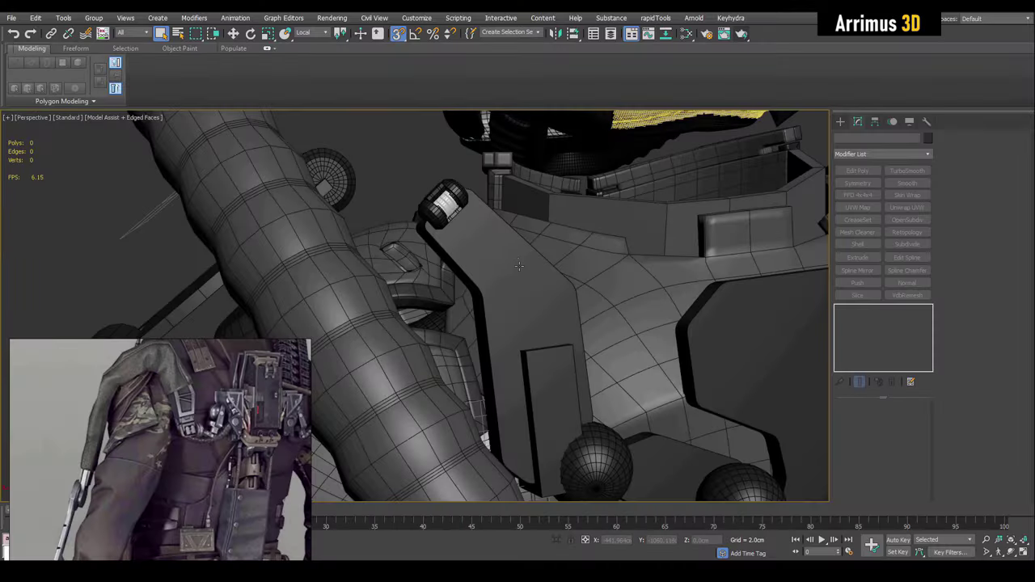
{"action": "middle_click_drag", "start_coordinate": [520, 265], "coordinate": [550, 275], "text": "alt"}
{"action": "scroll", "coordinate": [550, 275], "scroll_direction": "up", "scroll_amount": 4}
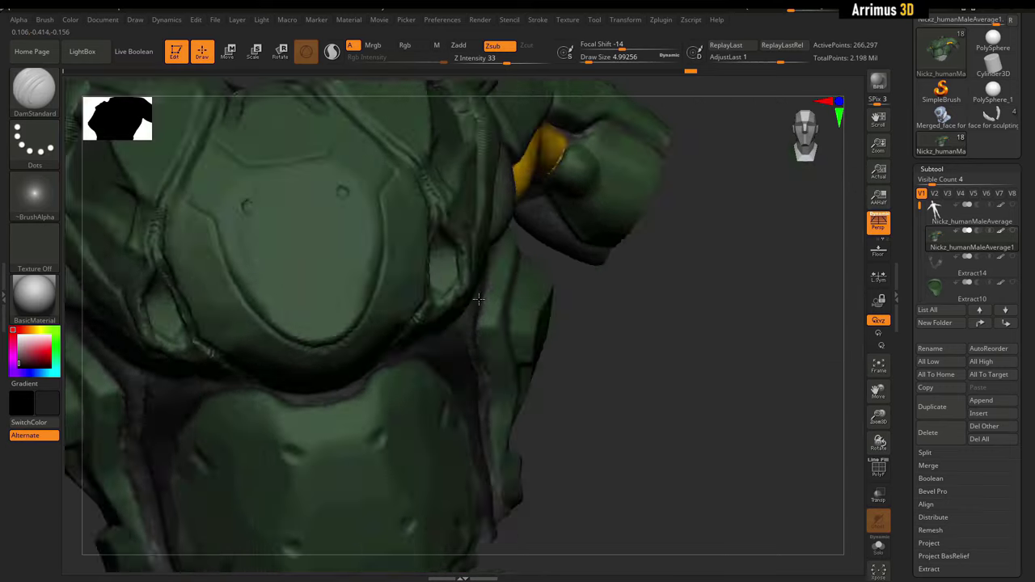
{"action": "mouse_move", "coordinate": [478, 299]}
{"action": "right_mouse_down"}
{"action": "mouse_move", "coordinate": [466, 203]}
{"action": "mouse_move", "coordinate": [473, 275]}
{"action": "mouse_move", "coordinate": [445, 218]}
{"action": "mouse_move", "coordinate": [455, 229]}
{"action": "right_mouse_up"}
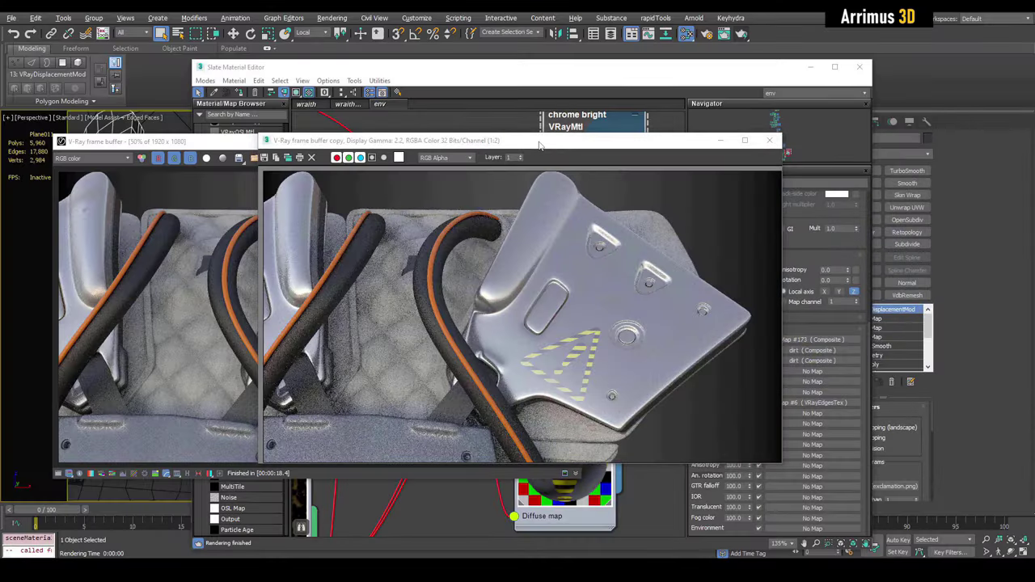
Step: Place the copied render beside the V-Ray frame buffer and compare the metal panel's warning triangle at 100% zoom
{"action": "left_click_drag", "start_coordinate": [542, 152], "coordinate": [778, 149]}
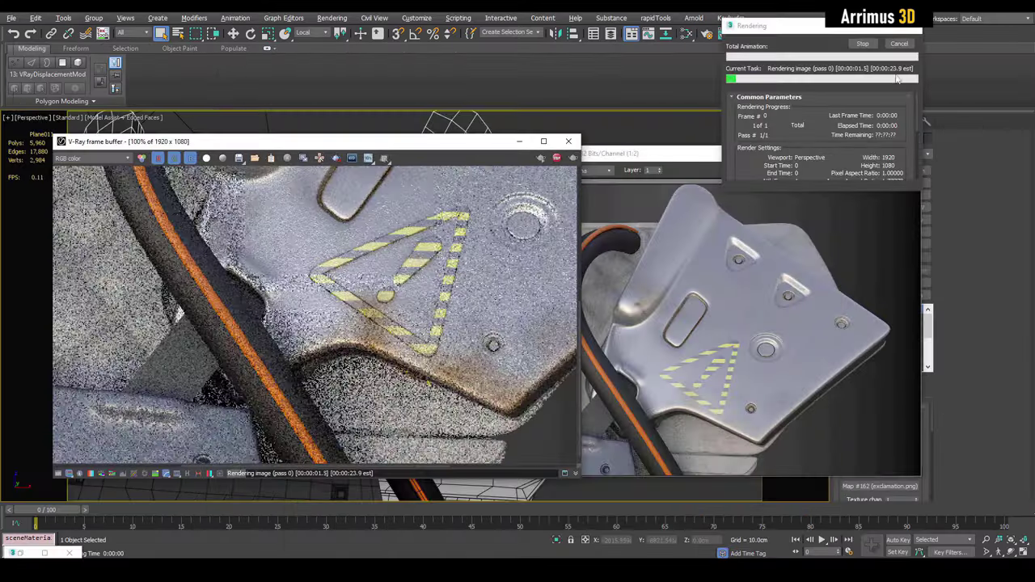
{"action": "scroll", "coordinate": [385, 256], "scroll_direction": "up", "scroll_amount": 2}
{"action": "scroll", "coordinate": [395, 335], "scroll_direction": "down", "scroll_amount": 1}
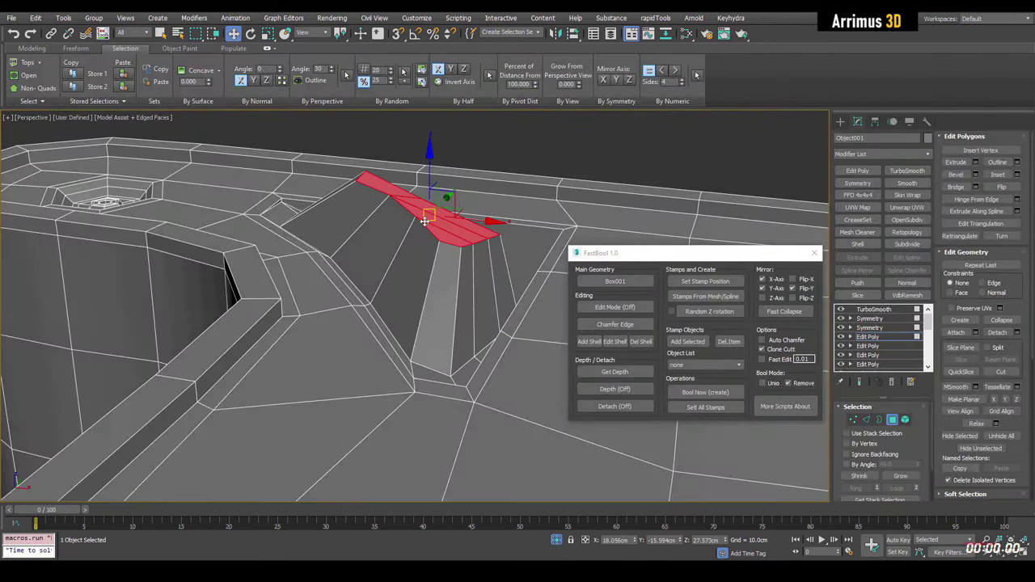
{"action": "left_click", "coordinate": [400, 276]}
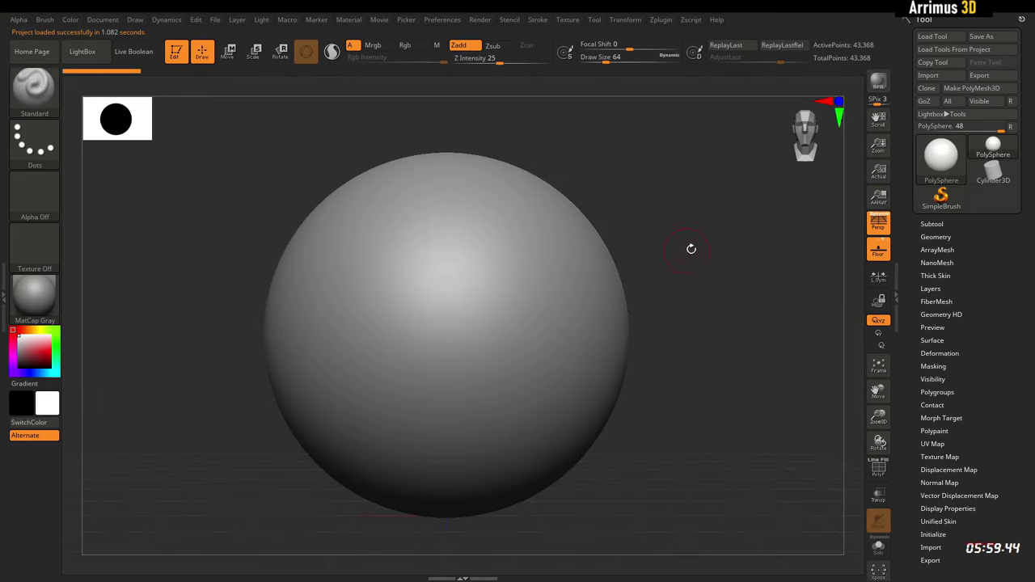
Step: Show the sphere's polyframe and open its DynaMesh geometry settings
{"action": "left_click_drag", "start_coordinate": [692, 249], "coordinate": [704, 236]}
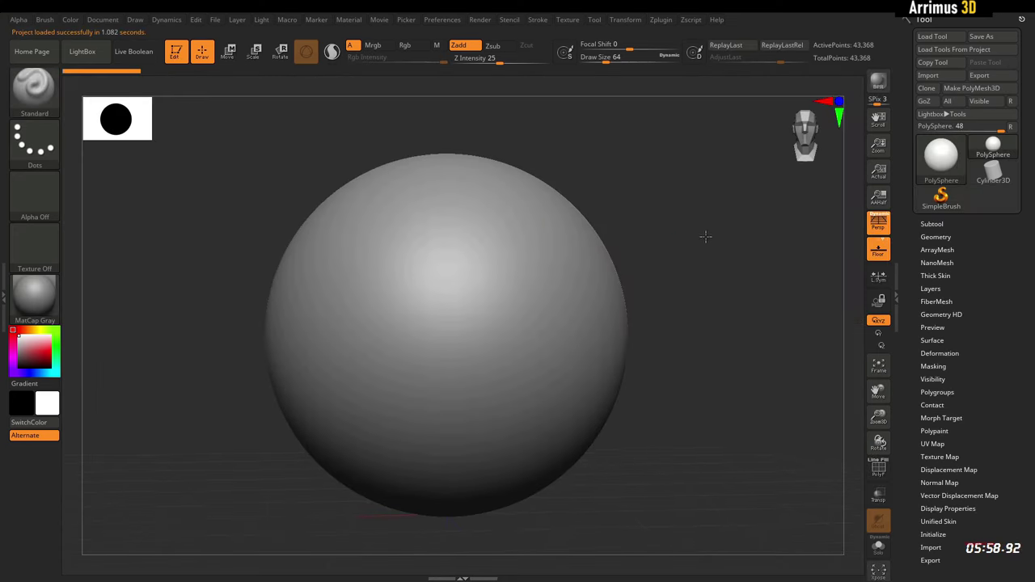
{"action": "key", "text": "shift+f"}
{"action": "right_click_drag", "start_coordinate": [701, 254], "coordinate": [695, 255], "text": "ctrl"}
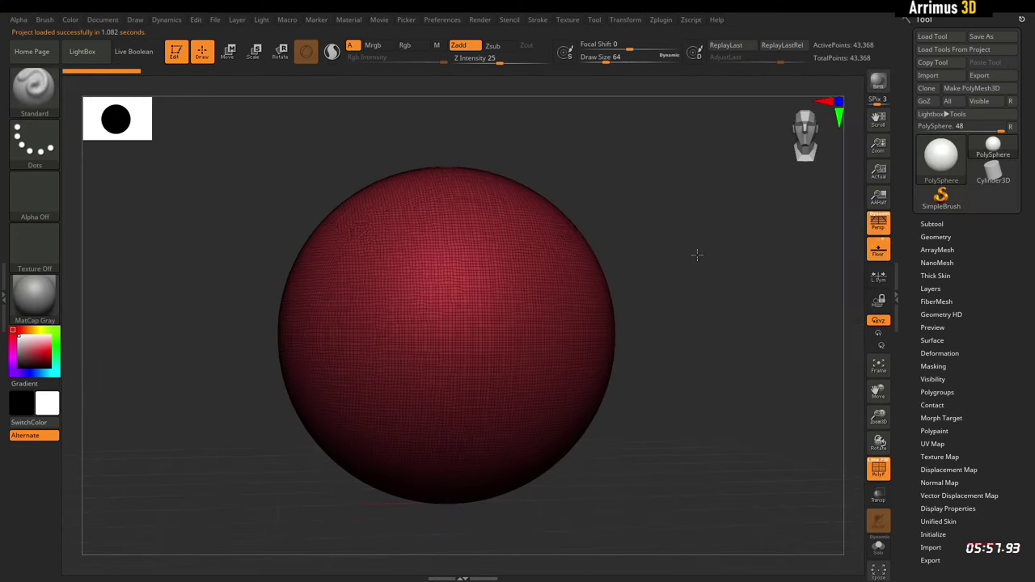
{"action": "left_click", "coordinate": [926, 225]}
{"action": "left_click", "coordinate": [935, 350]}
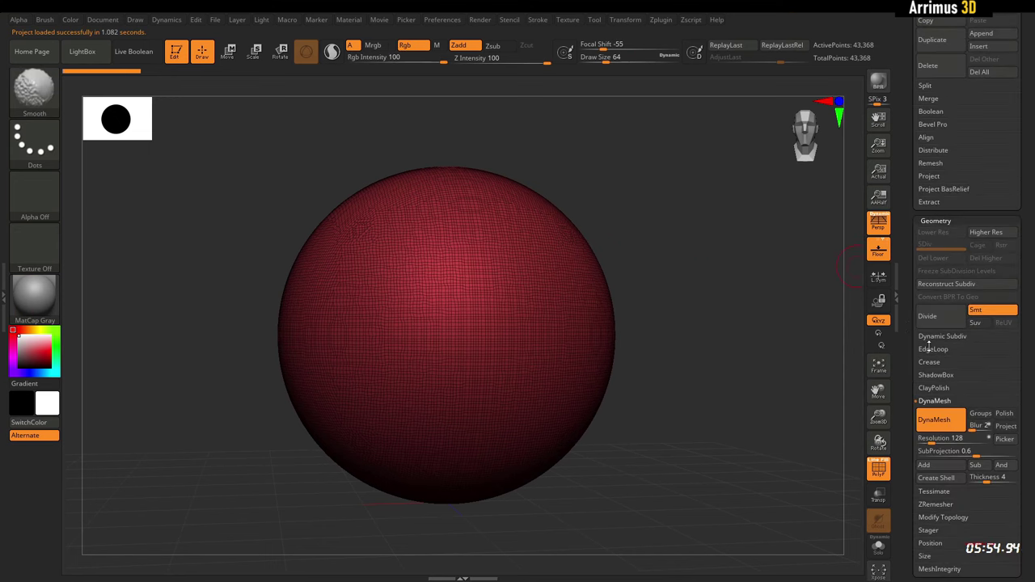
{"action": "left_click_drag", "start_coordinate": [909, 337], "coordinate": [909, 267]}
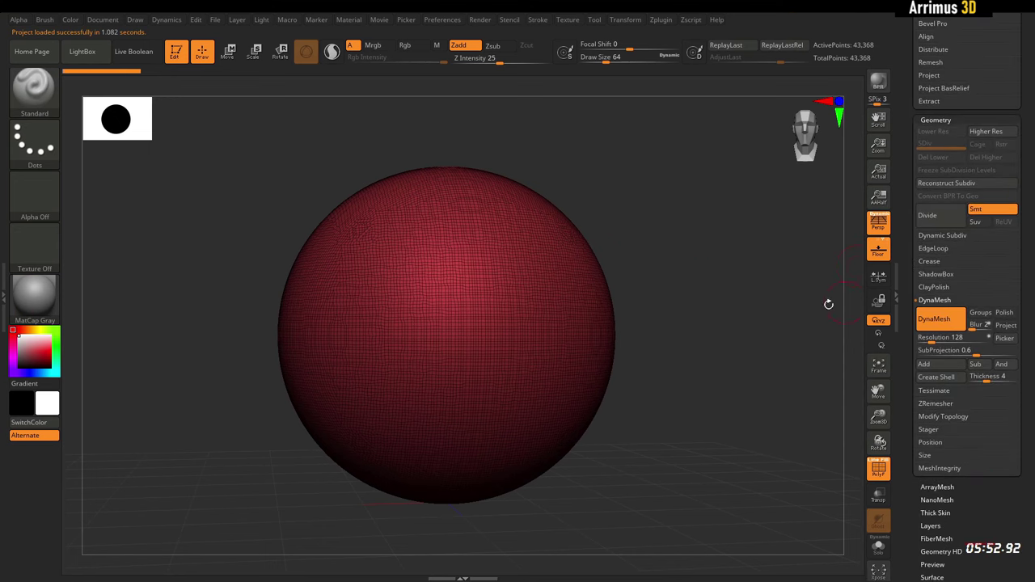
{"action": "right_click_drag", "start_coordinate": [693, 278], "coordinate": [689, 274], "text": "ctrl"}
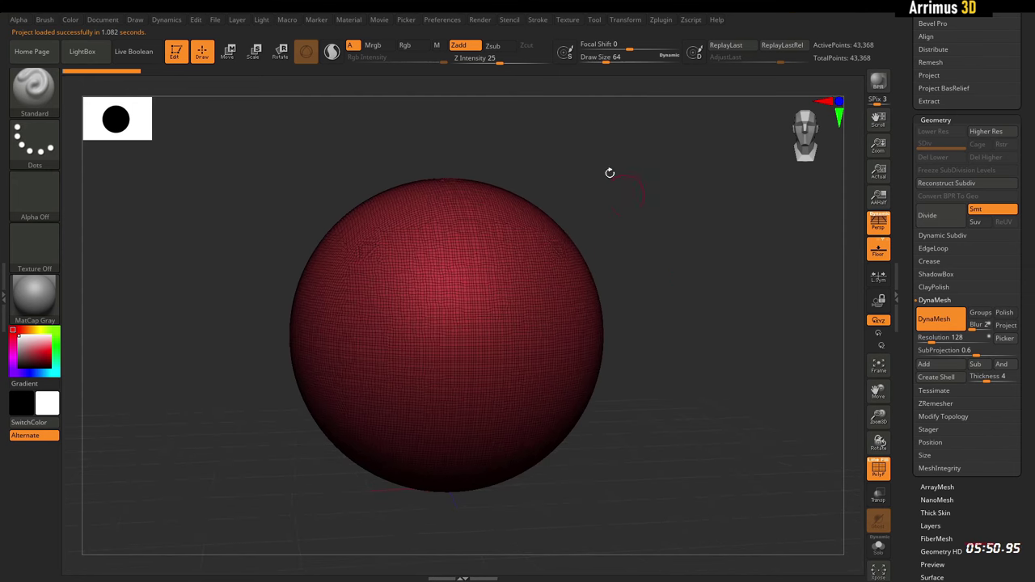
Step: Reduce the brush draw size to about 22 and hide the polyframe
{"action": "key", "text": "s"}
{"action": "mouse_move", "coordinate": [423, 304]}
{"action": "left_mouse_down"}
{"action": "mouse_move", "coordinate": [412, 303]}
{"action": "mouse_move", "coordinate": [398, 270]}
{"action": "left_mouse_up"}
{"action": "key", "text": "s"}
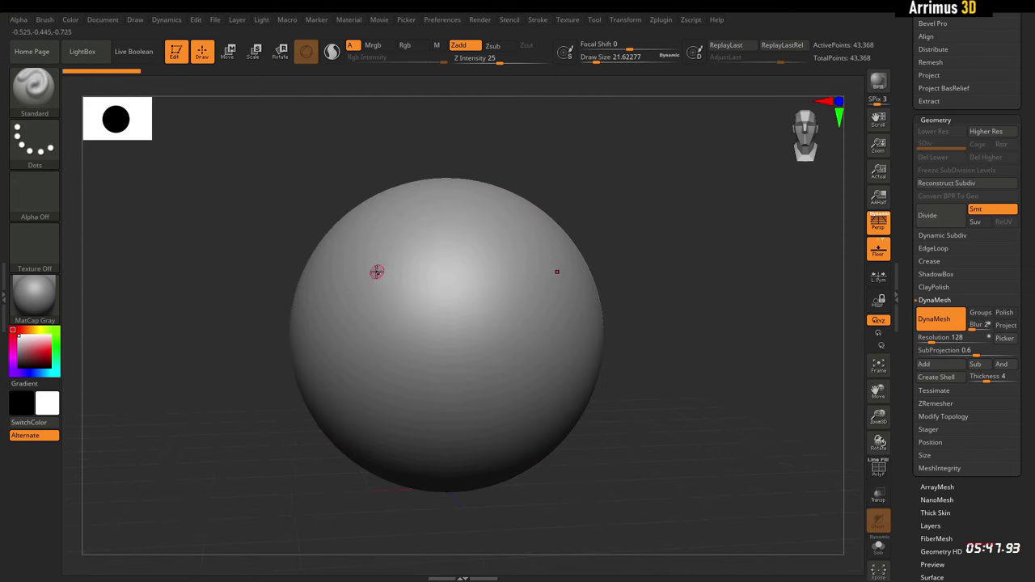
Step: Paint a trial angular mask outline across the front of the sphere and clear it
{"action": "key", "text": "ctrl"}
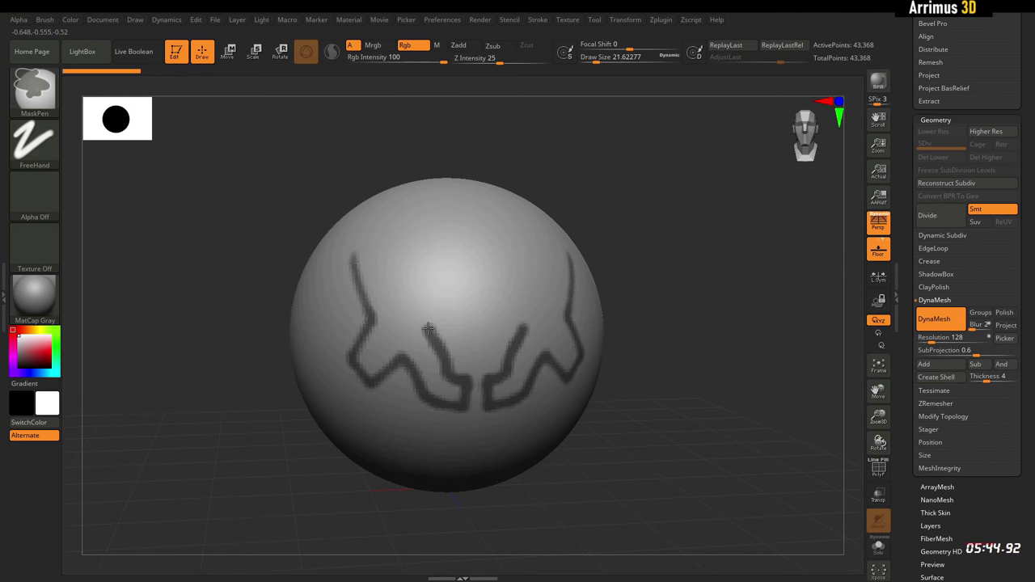
{"action": "left_click_drag", "start_coordinate": [379, 250], "coordinate": [353, 258], "text": "ctrl"}
{"action": "left_click_drag", "start_coordinate": [579, 173], "coordinate": [564, 171]}
{"action": "left_click_drag", "start_coordinate": [564, 164], "coordinate": [556, 172], "text": "ctrl"}
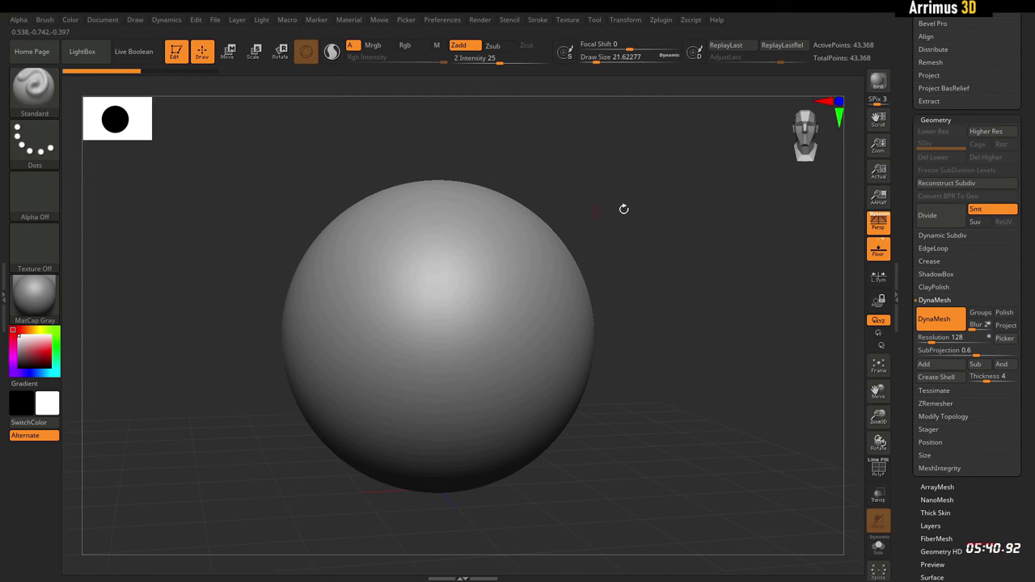
Step: Turn off DynaMesh and subdivide the sphere to level 3, deleting the lower subdivision levels
{"action": "left_click", "coordinate": [936, 318]}
{"action": "key", "text": "ctrl+d"}
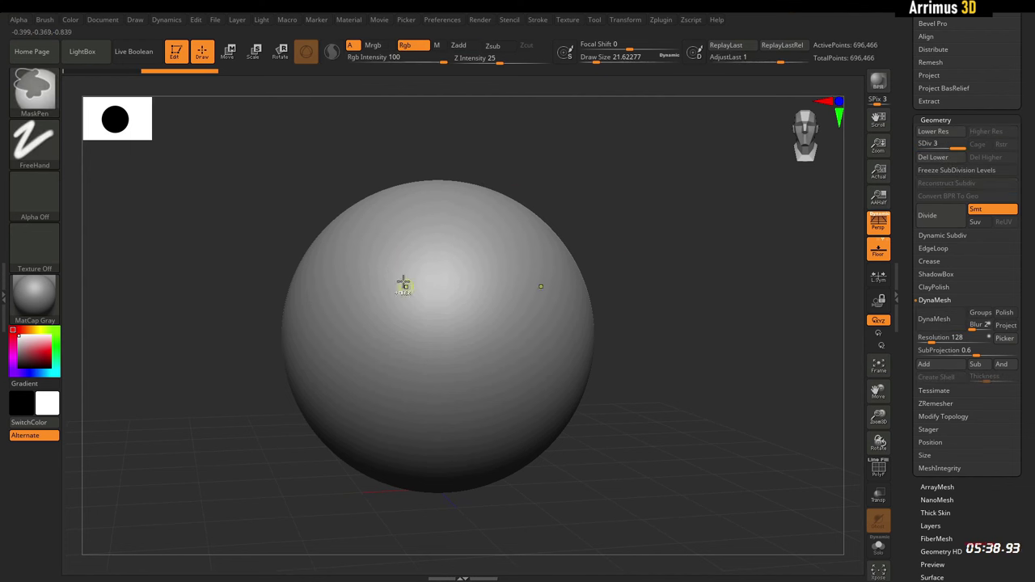
{"action": "left_click", "coordinate": [922, 170]}
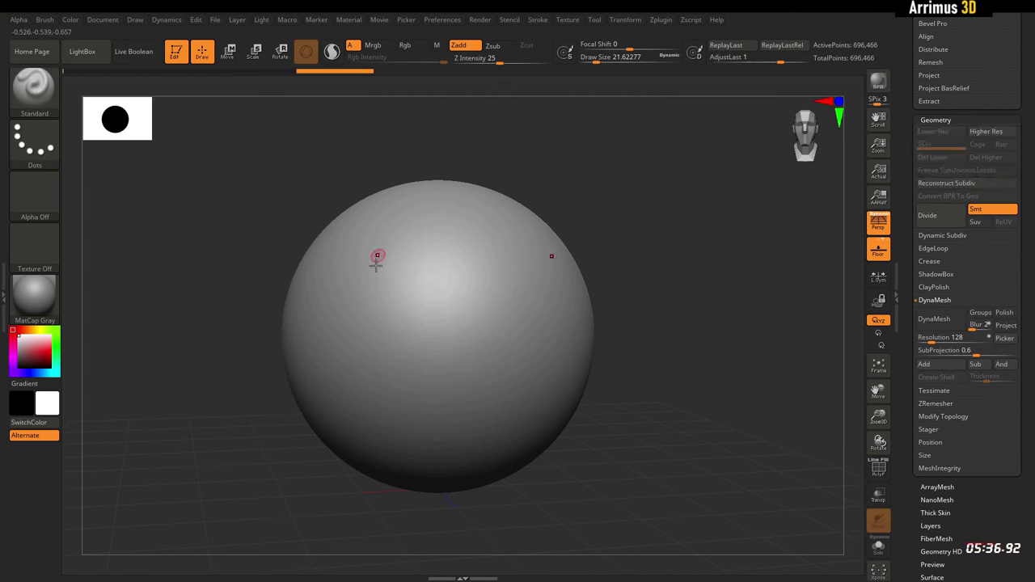
Step: Paint a symmetrical angular mask outline around the side of the sphere, reducing the draw size to about 17
{"action": "key", "text": "ctrl"}
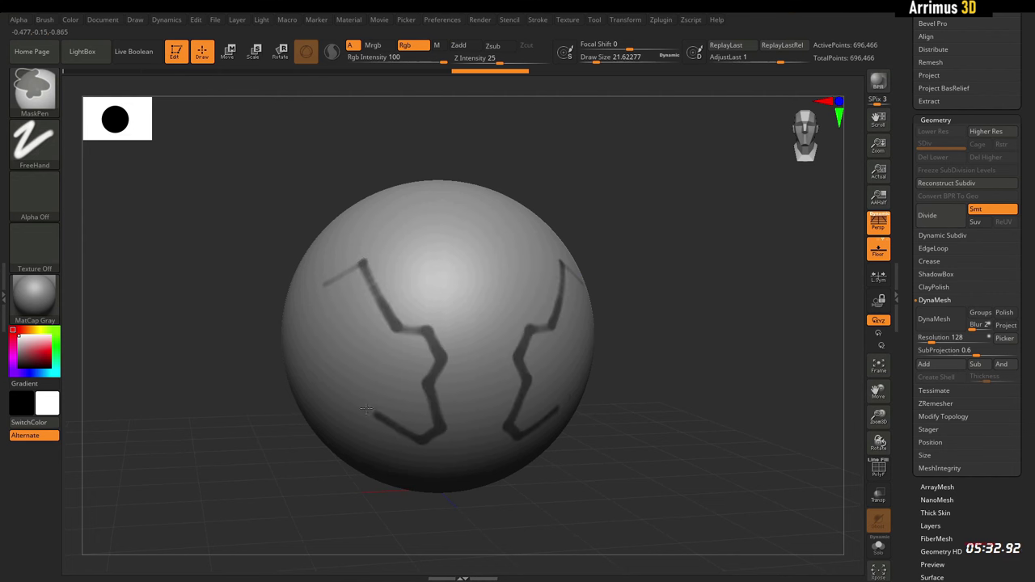
{"action": "left_click_drag", "start_coordinate": [346, 388], "coordinate": [334, 371], "text": "ctrl"}
{"action": "mouse_move", "coordinate": [596, 176]}
{"action": "left_mouse_down"}
{"action": "mouse_move", "coordinate": [628, 183]}
{"action": "mouse_move", "coordinate": [621, 170]}
{"action": "left_mouse_up"}
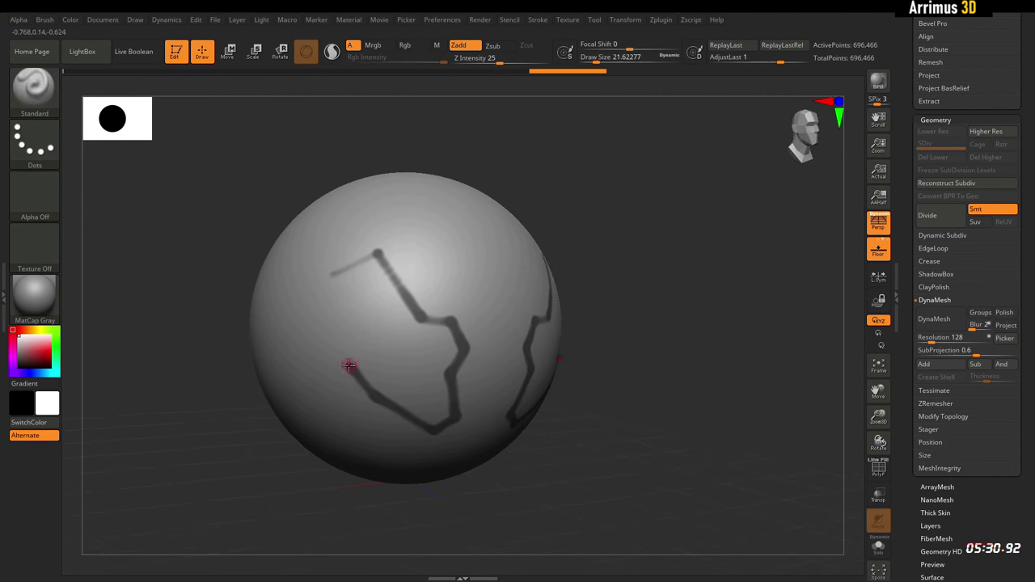
{"action": "key", "text": "s"}
{"action": "left_click_drag", "start_coordinate": [351, 366], "coordinate": [347, 366]}
{"action": "key", "text": "ctrl"}
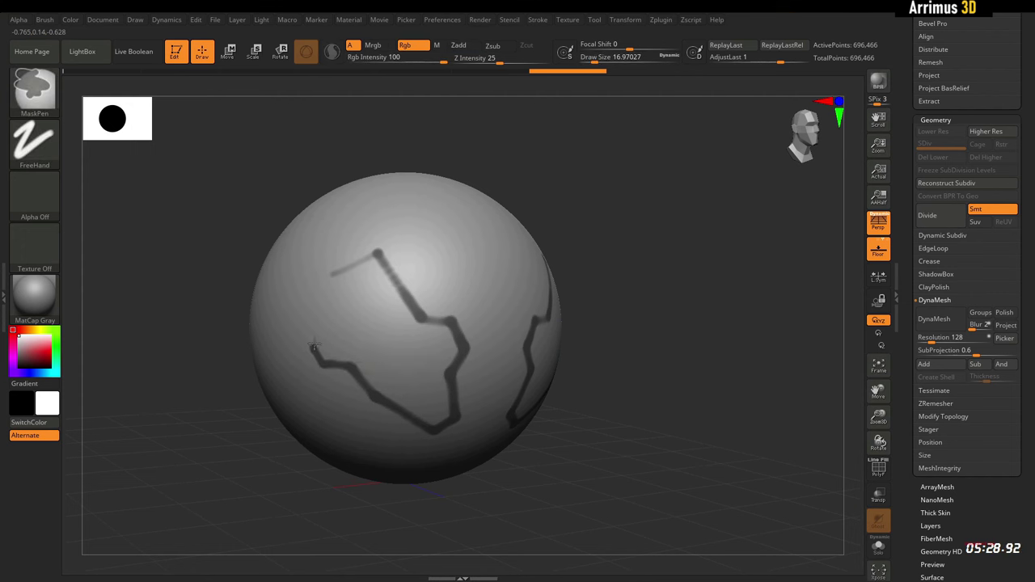
{"action": "mouse_move", "coordinate": [597, 172]}
{"action": "left_mouse_down"}
{"action": "mouse_move", "coordinate": [561, 150]}
{"action": "mouse_move", "coordinate": [582, 153]}
{"action": "mouse_move", "coordinate": [616, 183]}
{"action": "left_mouse_up"}
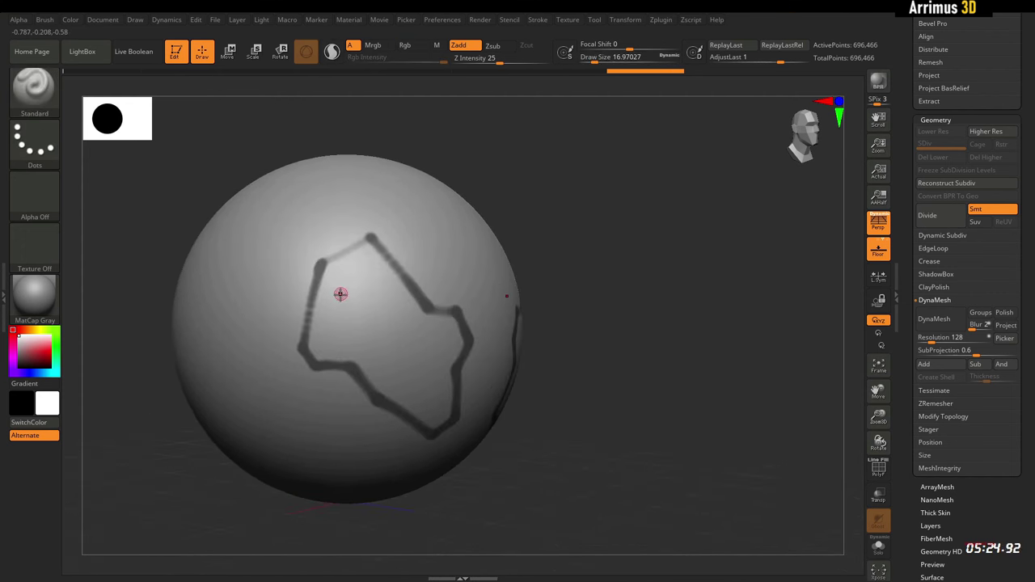
Step: Fill the inside of the angular outline with mask, using draw sizes of about 29 and 51
{"action": "key", "text": "s"}
{"action": "left_click_drag", "start_coordinate": [340, 295], "coordinate": [344, 295]}
{"action": "key", "text": "ctrl"}
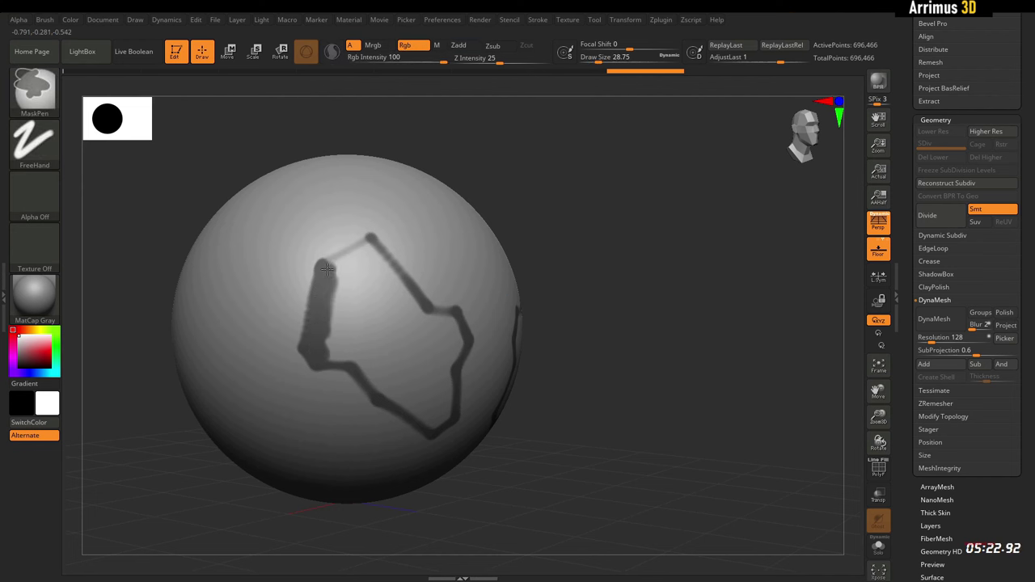
{"action": "mouse_move", "coordinate": [399, 301]}
{"action": "left_mouse_down", "text": "ctrl"}
{"action": "mouse_move", "coordinate": [334, 356]}
{"action": "mouse_move", "coordinate": [380, 340]}
{"action": "mouse_move", "coordinate": [381, 359]}
{"action": "left_mouse_up", "text": "ctrl"}
{"action": "key", "text": "s"}
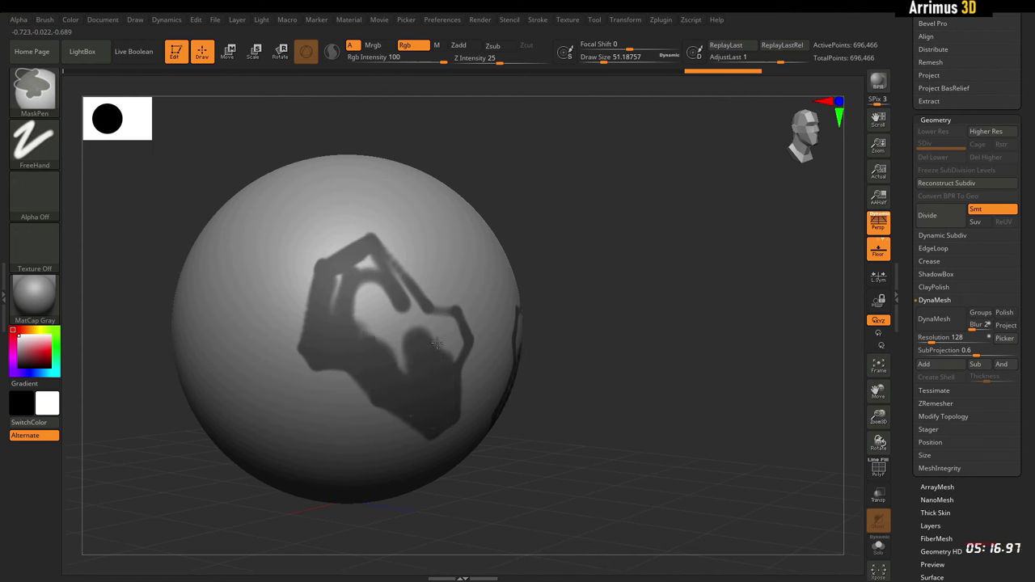
{"action": "left_click_drag", "start_coordinate": [432, 322], "coordinate": [355, 269], "text": "ctrl"}
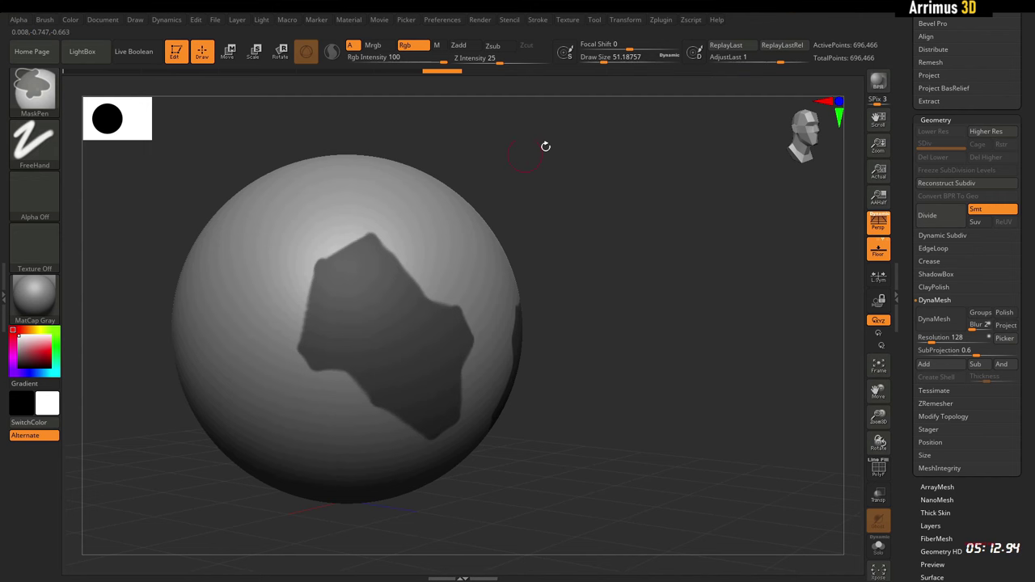
Step: Clean up and sharpen the upper edges and corners of the masked shape with a draw size of about 31
{"action": "left_click_drag", "start_coordinate": [546, 146], "coordinate": [525, 148]}
{"action": "key", "text": "s"}
{"action": "left_click_drag", "start_coordinate": [415, 251], "coordinate": [411, 251]}
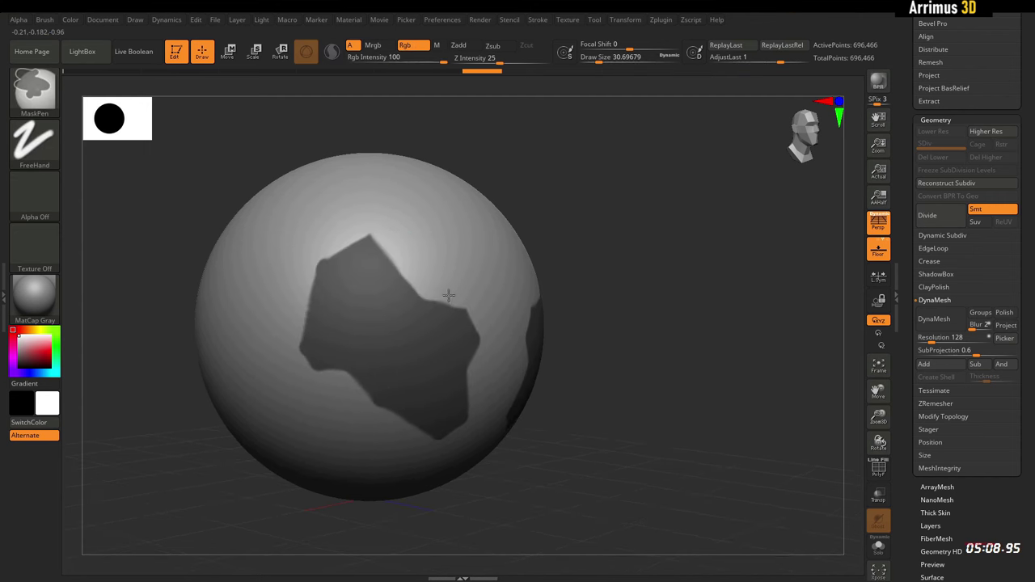
{"action": "left_click_drag", "start_coordinate": [484, 170], "coordinate": [510, 171]}
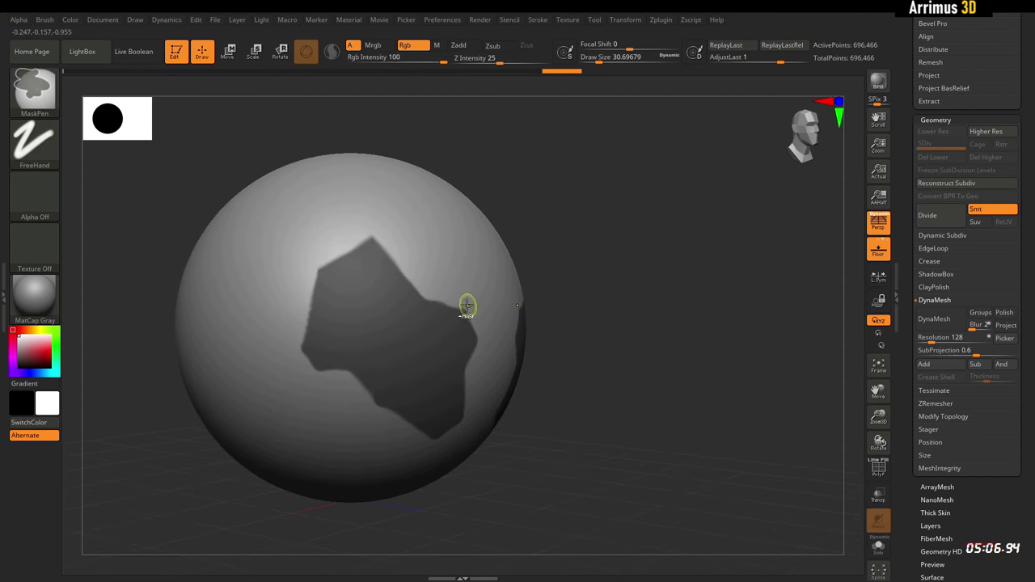
{"action": "left_click_drag", "start_coordinate": [428, 299], "coordinate": [444, 296], "text": "ctrl"}
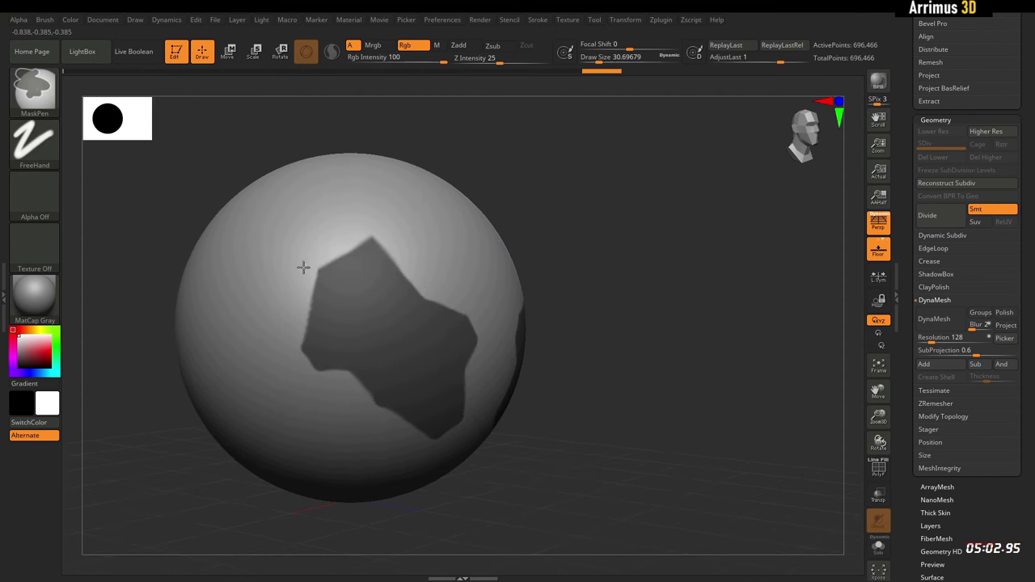
Step: Clean up the masked shape's left edge and cut a small rounded notch into its lower edge with a draw size of about 17
{"action": "left_click_drag", "start_coordinate": [294, 369], "coordinate": [346, 382], "text": "ctrl+alt"}
{"action": "key", "text": "s"}
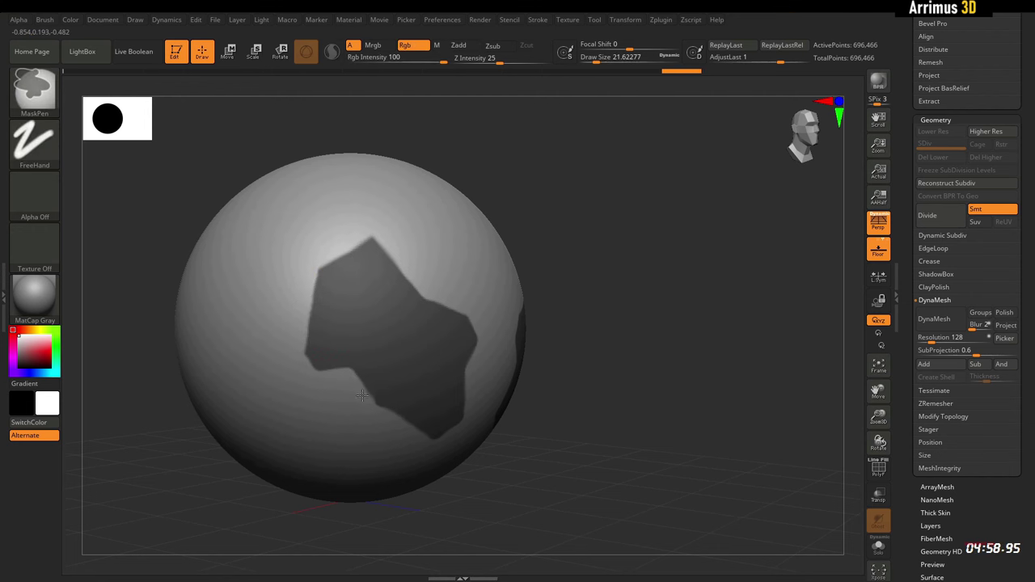
{"action": "left_click_drag", "start_coordinate": [615, 330], "coordinate": [581, 303]}
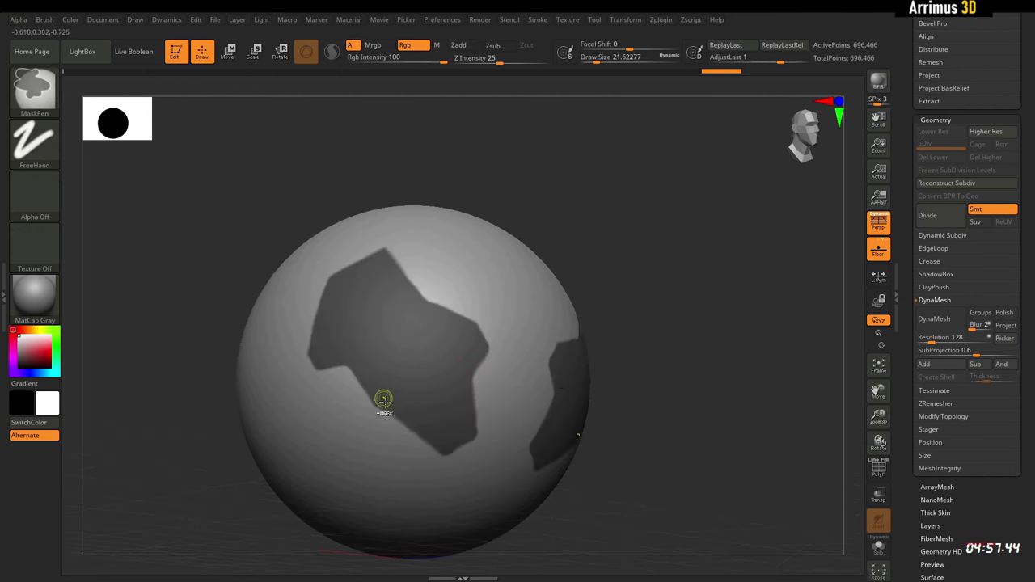
{"action": "key", "text": "s"}
{"action": "left_click", "coordinate": [382, 410]}
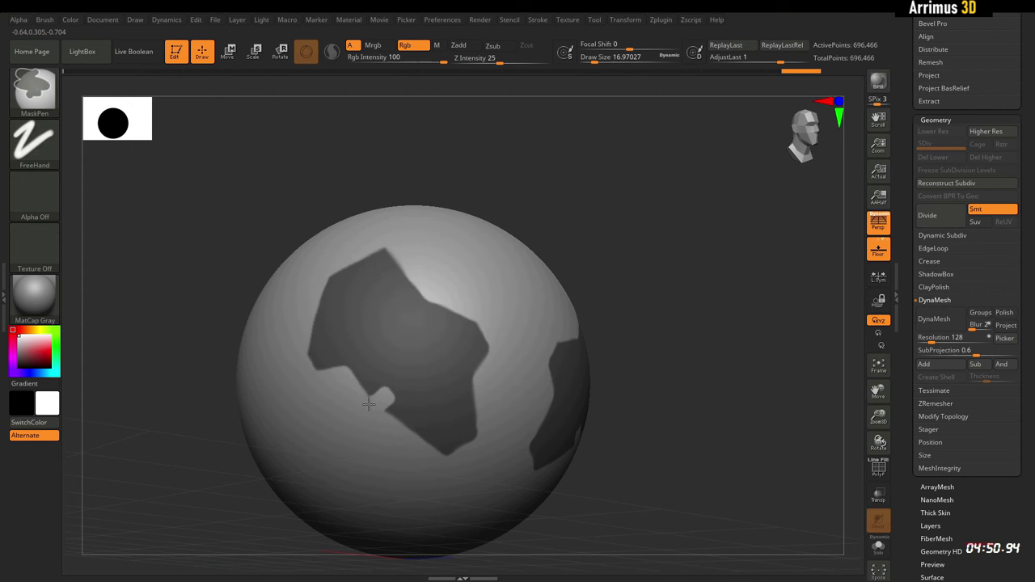
Step: Convert the masked shape into its own polygroup and duplicate the sphere as a second subtool
{"action": "left_click_drag", "start_coordinate": [616, 253], "coordinate": [588, 244]}
{"action": "key", "text": "shift+f"}
{"action": "key", "text": "shift+f"}
{"action": "key", "text": "shift+f"}
{"action": "key", "text": "shift+f"}
{"action": "key", "text": "shift+f"}
{"action": "key", "text": "ctrl+w"}
{"action": "mouse_move", "coordinate": [651, 263]}
{"action": "left_mouse_down"}
{"action": "mouse_move", "coordinate": [642, 286]}
{"action": "mouse_move", "coordinate": [664, 279]}
{"action": "left_mouse_up"}
{"action": "key", "text": "ctrl+shift+d"}
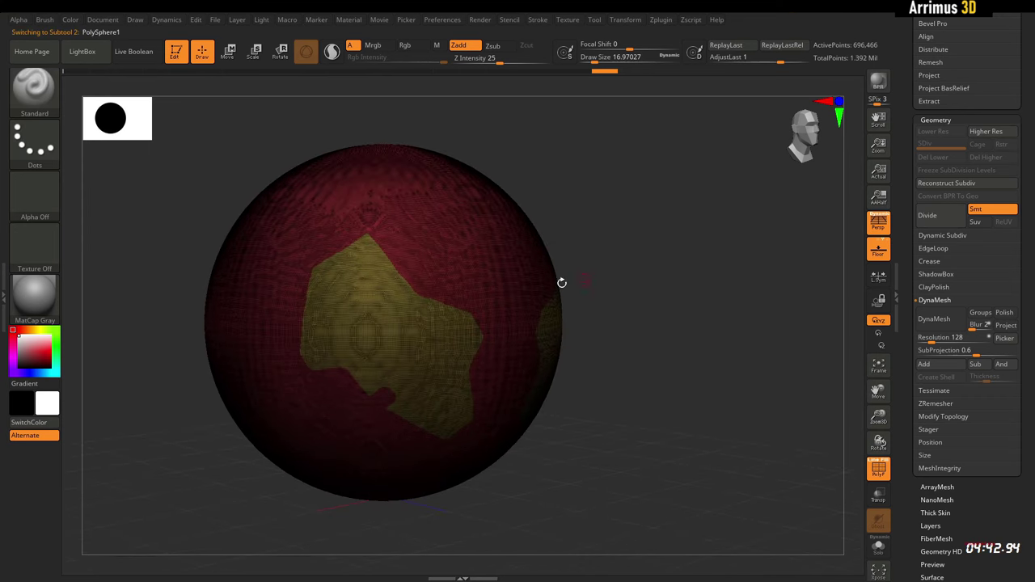
Step: Isolate the angular shape's polygroup on the duplicate sphere and delete the hidden rest of the mesh
{"action": "left_click", "coordinate": [450, 326], "text": "ctrl+shift"}
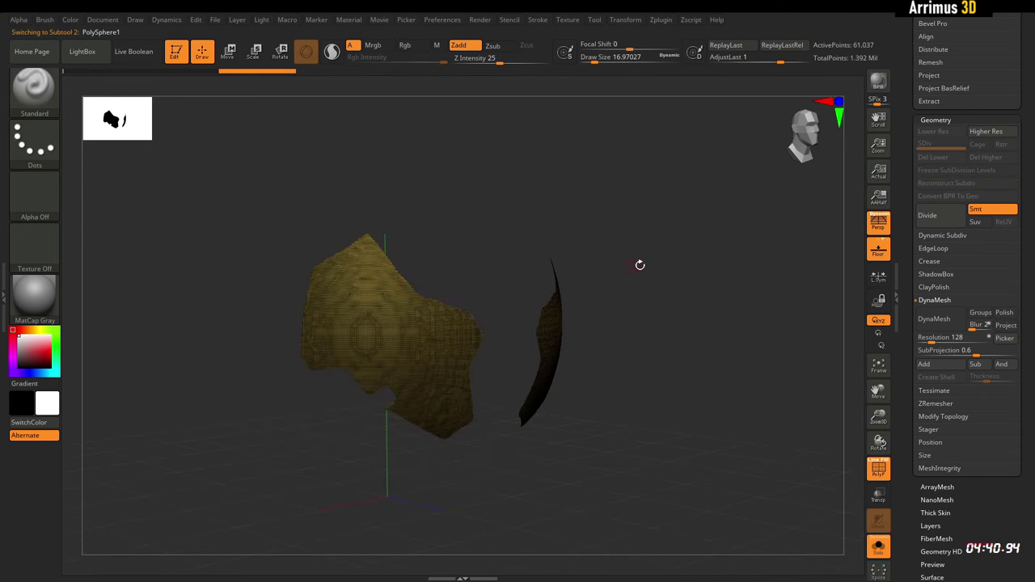
{"action": "left_click_drag", "start_coordinate": [640, 264], "coordinate": [587, 256]}
{"action": "key", "text": "shift+f"}
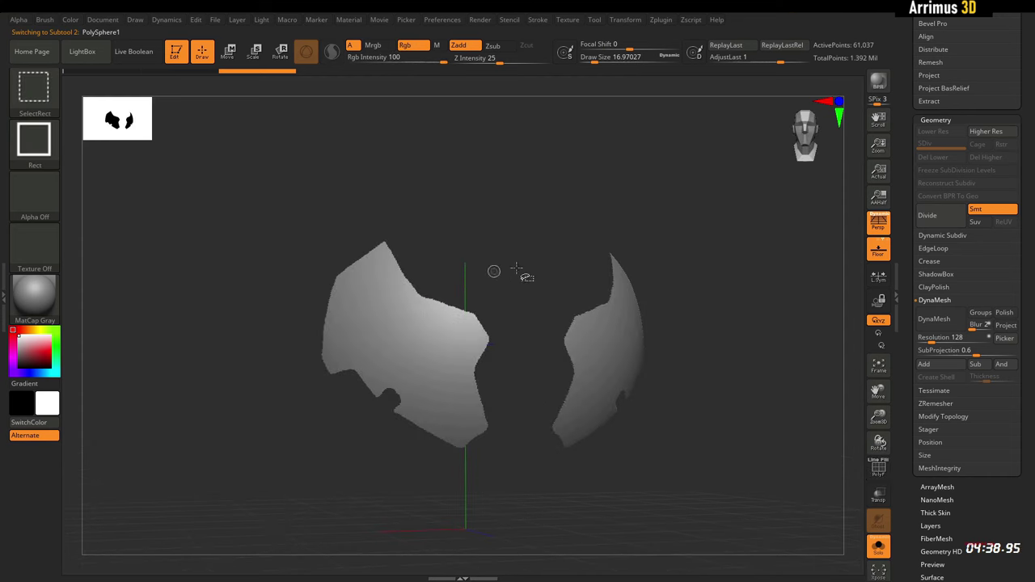
{"action": "left_click_drag", "start_coordinate": [516, 267], "coordinate": [574, 273]}
{"action": "key", "text": "shift+f"}
{"action": "key", "text": "shift+f"}
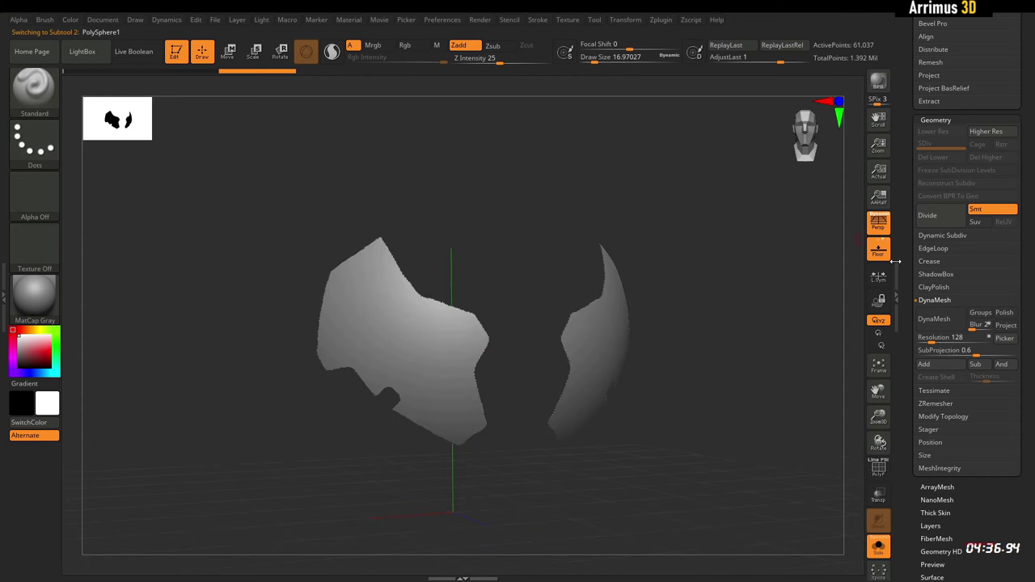
{"action": "left_click_drag", "start_coordinate": [903, 248], "coordinate": [902, 154]}
{"action": "left_click", "coordinate": [928, 323]}
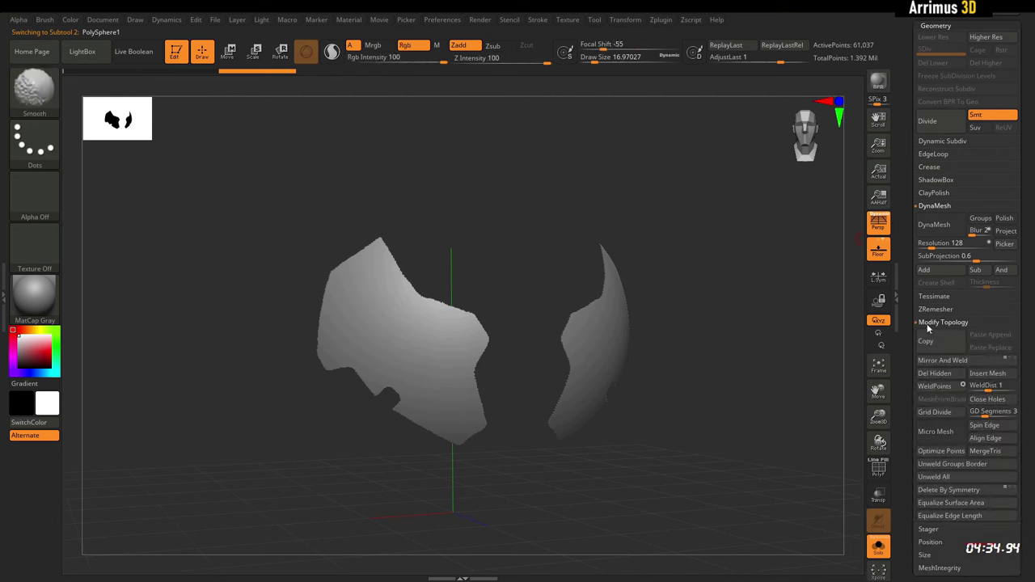
{"action": "key", "text": "shift+f"}
{"action": "key", "text": "shift+f"}
{"action": "key", "text": "shift+f"}
{"action": "key", "text": "shift+f"}
{"action": "left_click_drag", "start_coordinate": [724, 364], "coordinate": [815, 343], "text": "shift"}
Step: Smooth the jagged borders of the two panels with the Polish By Groups deformation at about 38
{"action": "left_click_drag", "start_coordinate": [902, 346], "coordinate": [918, 241]}
{"action": "left_click", "coordinate": [934, 292]}
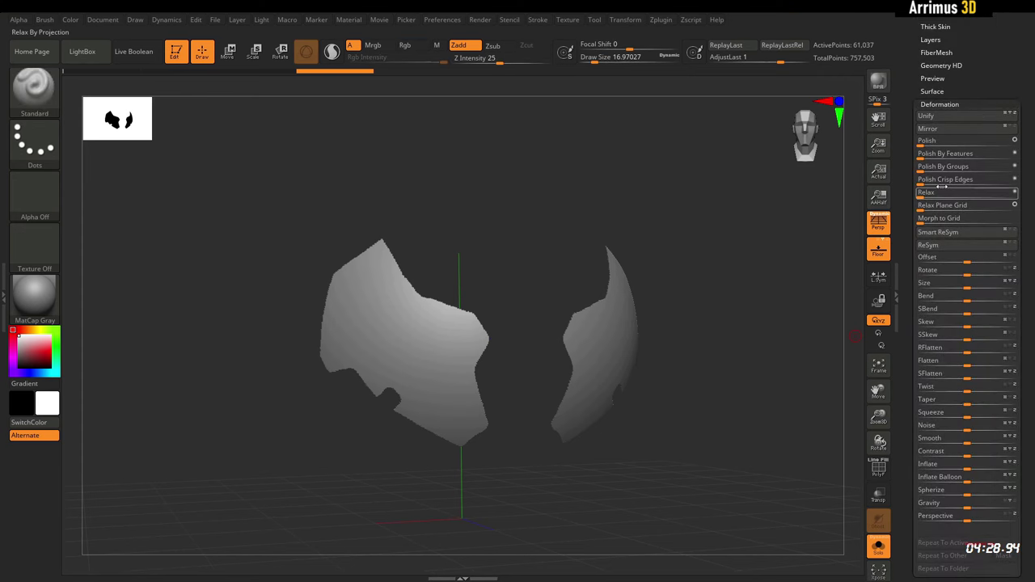
{"action": "left_click", "coordinate": [949, 155]}
{"action": "key", "text": "ctrl+z"}
{"action": "left_click_drag", "start_coordinate": [955, 169], "coordinate": [966, 170]}
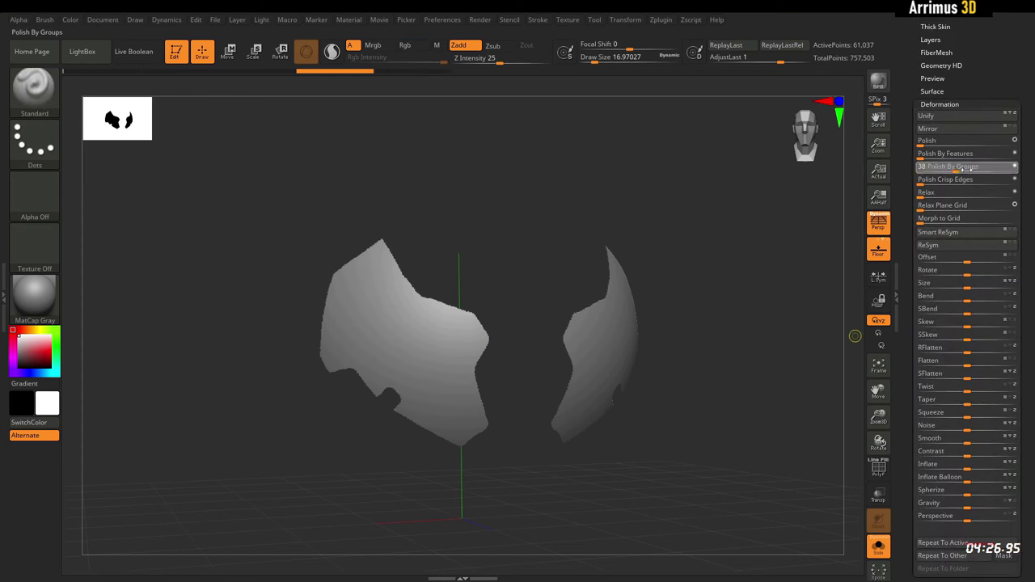
{"action": "mouse_move", "coordinate": [533, 239]}
{"action": "left_mouse_down", "text": "alt"}
{"action": "mouse_move", "coordinate": [577, 205]}
{"action": "mouse_move", "coordinate": [582, 219]}
{"action": "left_mouse_up", "text": "alt"}
{"action": "mouse_move", "coordinate": [583, 219]}
{"action": "left_mouse_down"}
{"action": "mouse_move", "coordinate": [612, 208]}
{"action": "mouse_move", "coordinate": [597, 212]}
{"action": "left_mouse_up"}
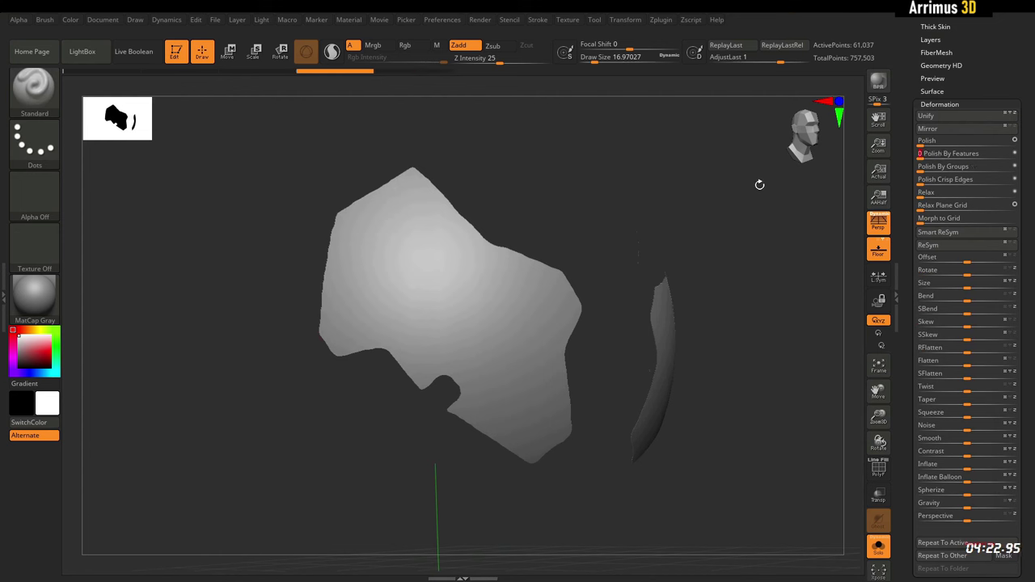
Step: Display the panel's polygroup wireframe and choose the SliceCurve brush
{"action": "left_click_drag", "start_coordinate": [759, 185], "coordinate": [655, 217]}
{"action": "key", "text": "shift+f"}
{"action": "left_click", "coordinate": [35, 91], "text": "ctrl+shift"}
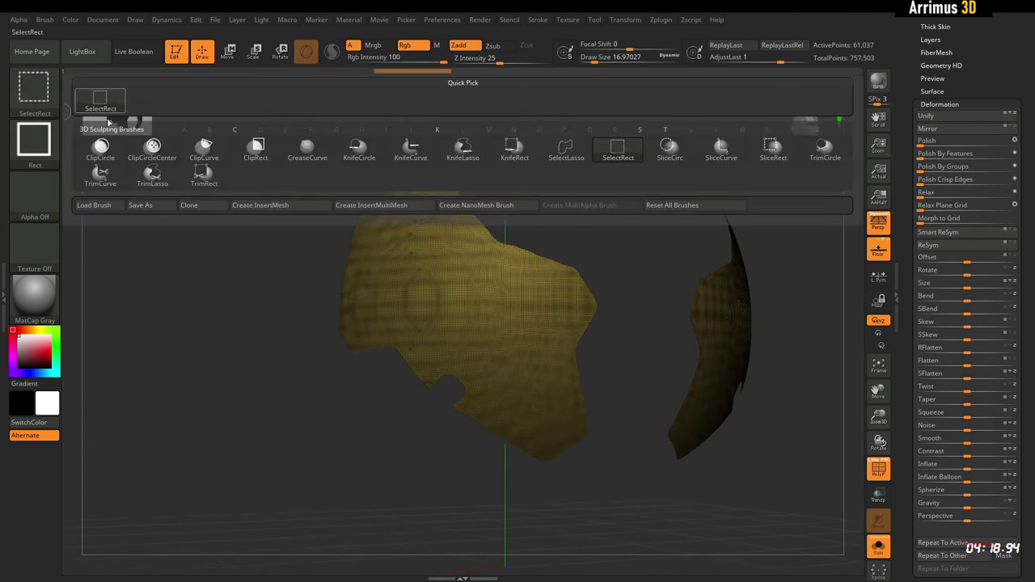
{"action": "left_click", "coordinate": [721, 154]}
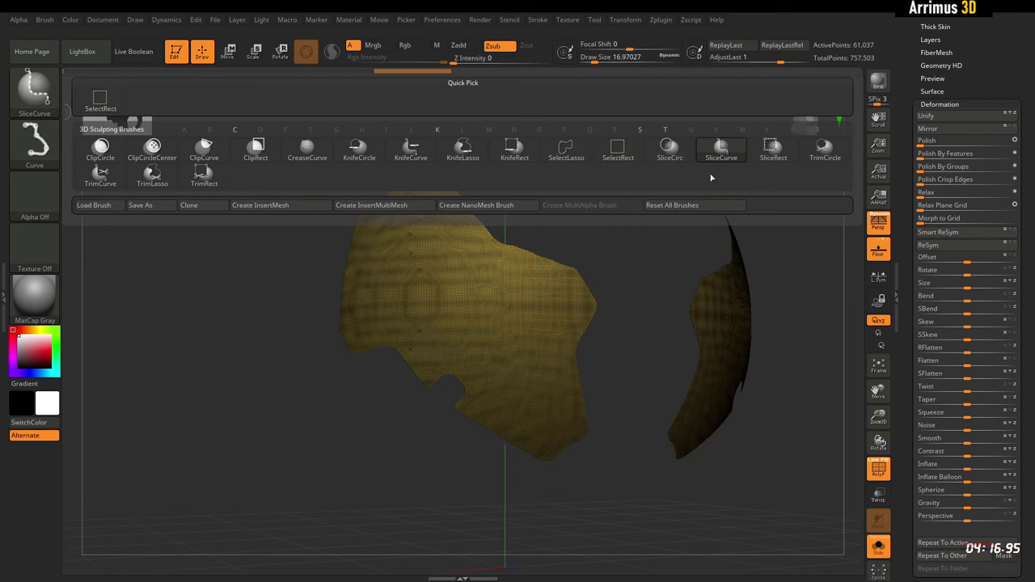
Step: Try slicing the panel diagonally through its middle, from the notch to the upper edge, into two polygroups
{"action": "mouse_move", "coordinate": [415, 381]}
{"action": "left_mouse_down", "text": "ctrl+shift"}
{"action": "mouse_move", "coordinate": [511, 227]}
{"action": "mouse_move", "coordinate": [580, 190]}
{"action": "mouse_move", "coordinate": [566, 198]}
{"action": "left_mouse_up", "text": "ctrl+shift"}
{"action": "key", "text": "ctrl+z"}
{"action": "mouse_move", "coordinate": [429, 421]}
{"action": "left_mouse_down", "text": "ctrl+shift"}
{"action": "mouse_move", "coordinate": [469, 267]}
{"action": "mouse_move", "coordinate": [517, 173]}
{"action": "left_mouse_up", "text": "ctrl+shift"}
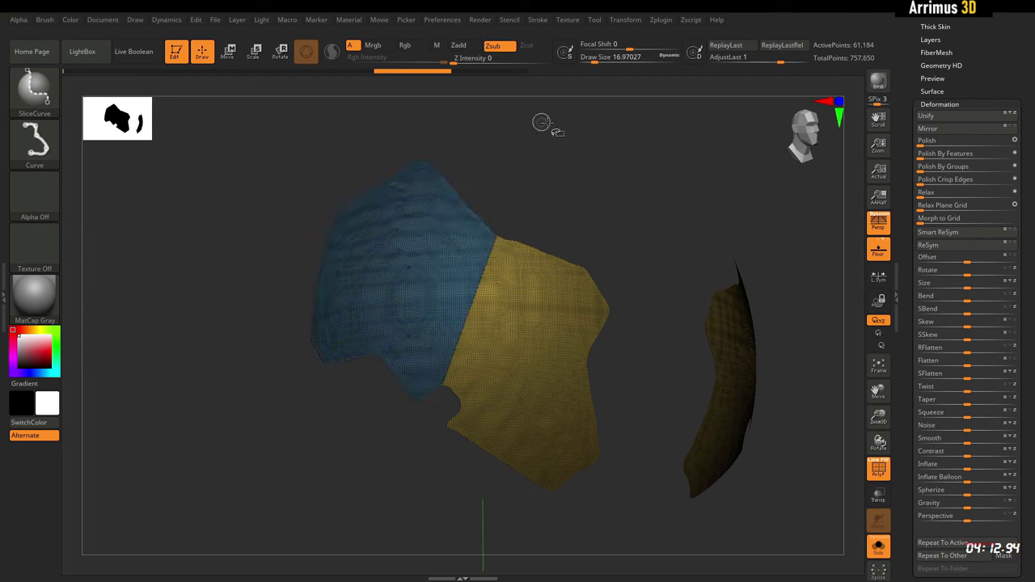
Step: Configure ZRemesher with KeepGroups on, Adapt off, a target polygon count of about 2 and an AdaptiveSize of 11
{"action": "left_click_drag", "start_coordinate": [908, 87], "coordinate": [904, 228]}
{"action": "left_click", "coordinate": [934, 267]}
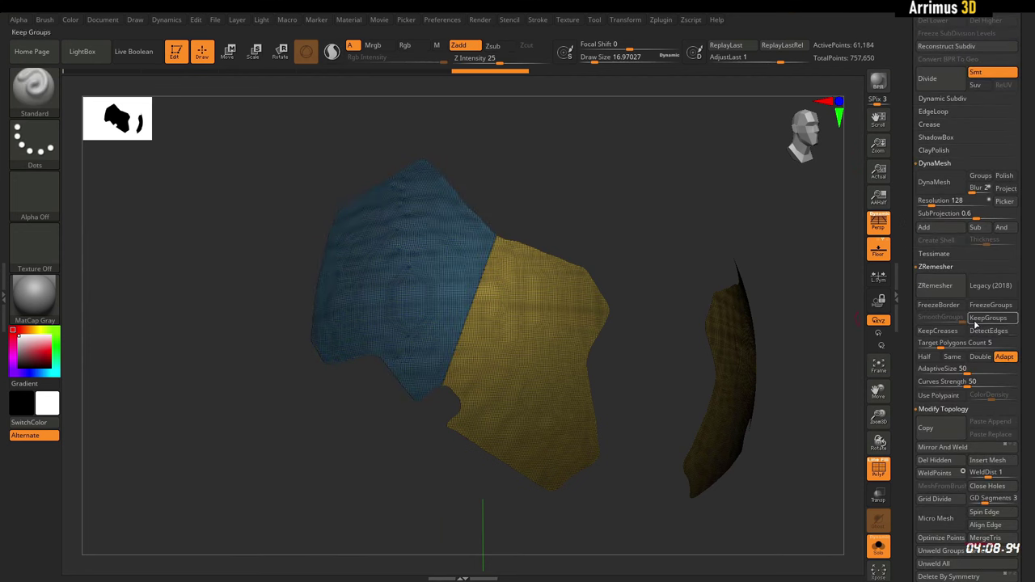
{"action": "left_click", "coordinate": [982, 319]}
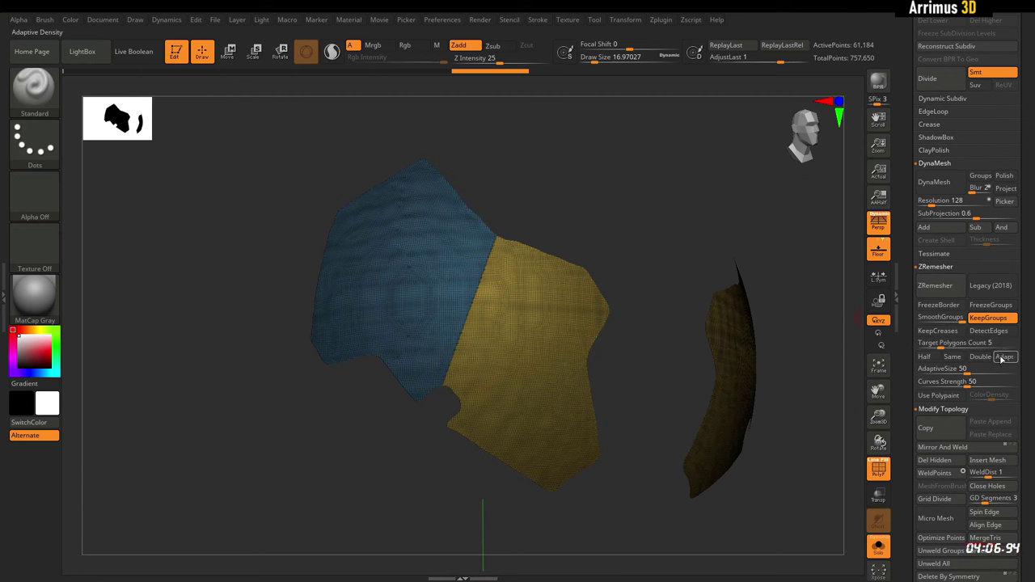
{"action": "left_click_drag", "start_coordinate": [937, 343], "coordinate": [933, 344]}
{"action": "left_click", "coordinate": [934, 370]}
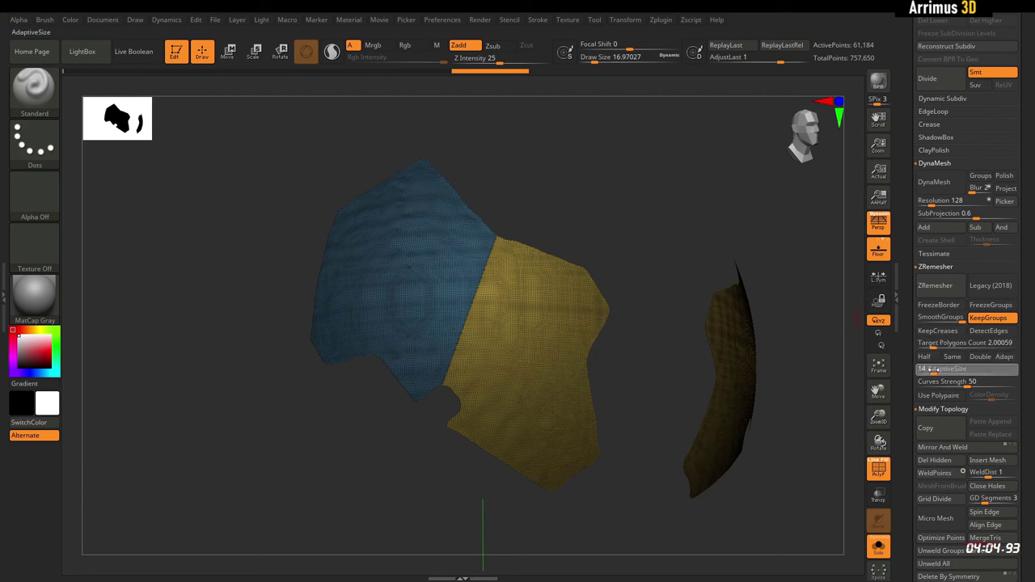
Step: Undo the slice through the middle and slice narrow border strips along the panel's upper-left and left edges
{"action": "mouse_move", "coordinate": [651, 249]}
{"action": "left_mouse_down"}
{"action": "mouse_move", "coordinate": [579, 211]}
{"action": "mouse_move", "coordinate": [593, 208]}
{"action": "mouse_move", "coordinate": [581, 212]}
{"action": "mouse_move", "coordinate": [597, 215]}
{"action": "mouse_move", "coordinate": [581, 213]}
{"action": "mouse_move", "coordinate": [597, 195]}
{"action": "left_mouse_up"}
{"action": "key", "text": "ctrl+z"}
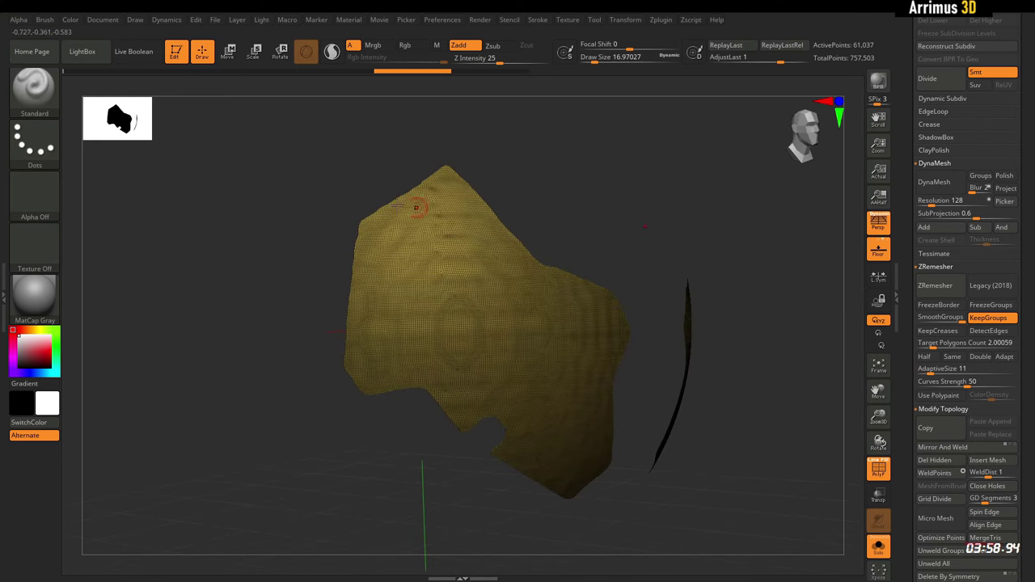
{"action": "left_click_drag", "start_coordinate": [453, 202], "coordinate": [545, 142], "text": "ctrl+shift"}
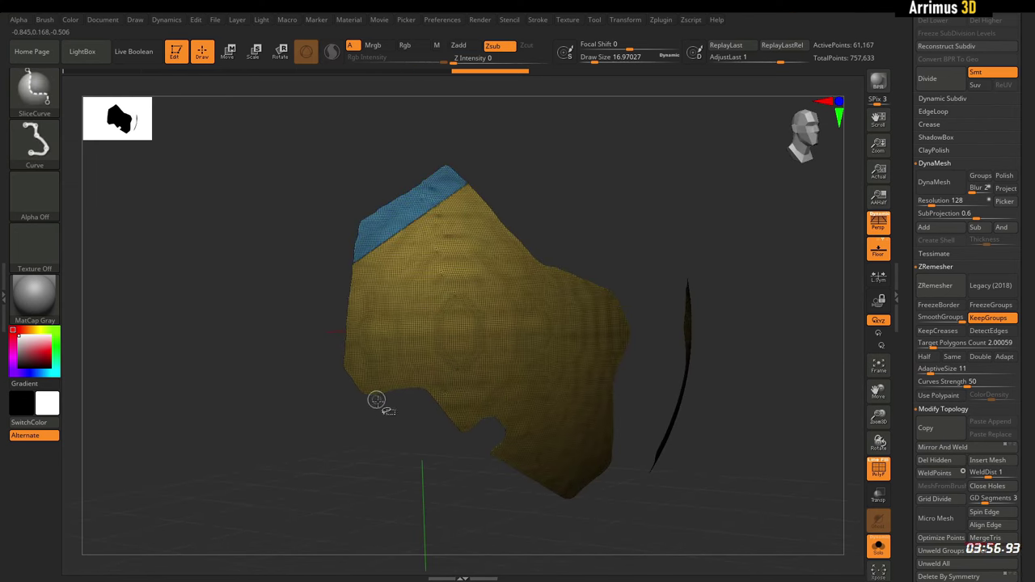
{"action": "left_click_drag", "start_coordinate": [375, 234], "coordinate": [386, 168], "text": "ctrl+shift"}
Step: Slice bent border strips along the panel's upper-right and right edges, redoing the right-hand slice
{"action": "left_click_drag", "start_coordinate": [518, 192], "coordinate": [595, 186]}
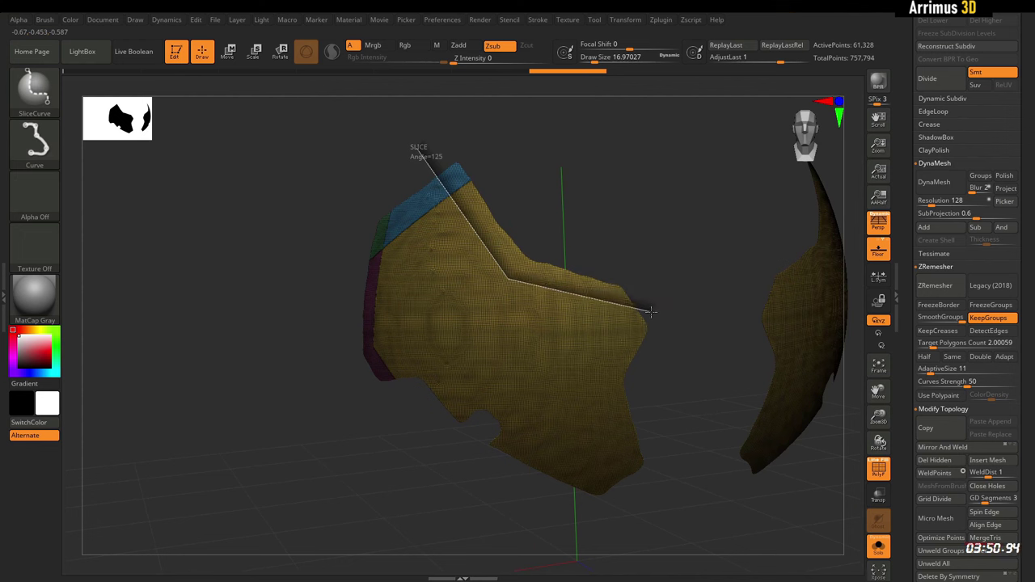
{"action": "left_click_drag", "start_coordinate": [665, 362], "coordinate": [668, 373], "text": "ctrl+shift"}
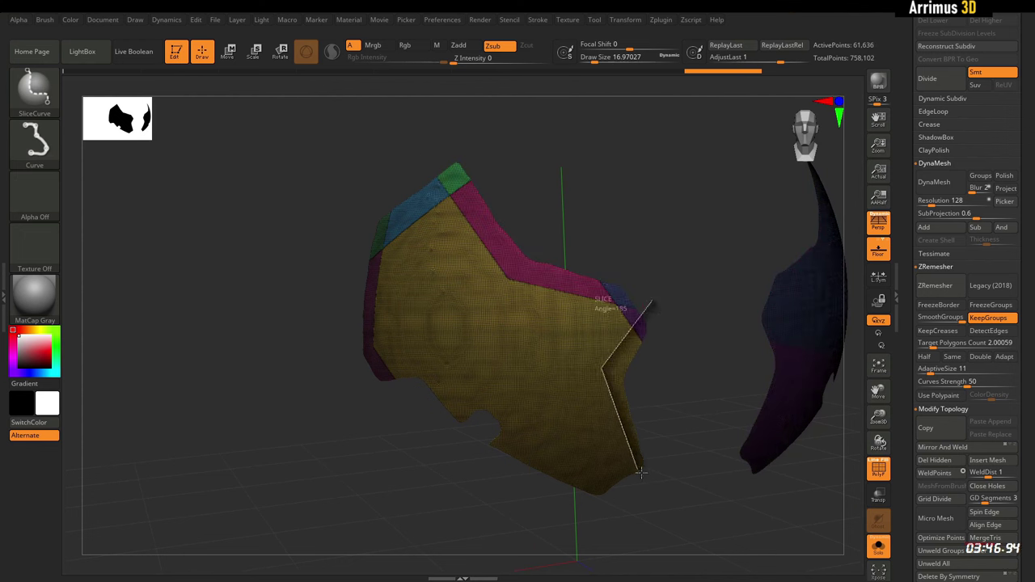
{"action": "left_click_drag", "start_coordinate": [645, 495], "coordinate": [646, 495], "text": "ctrl+shift"}
{"action": "left_click_drag", "start_coordinate": [688, 361], "coordinate": [688, 317]}
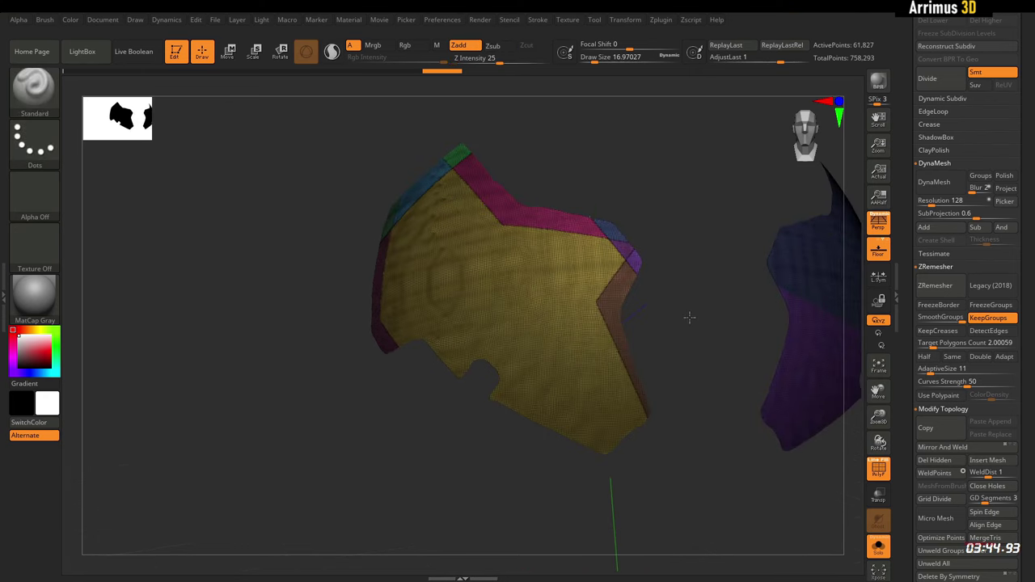
{"action": "key", "text": "ctrl+z"}
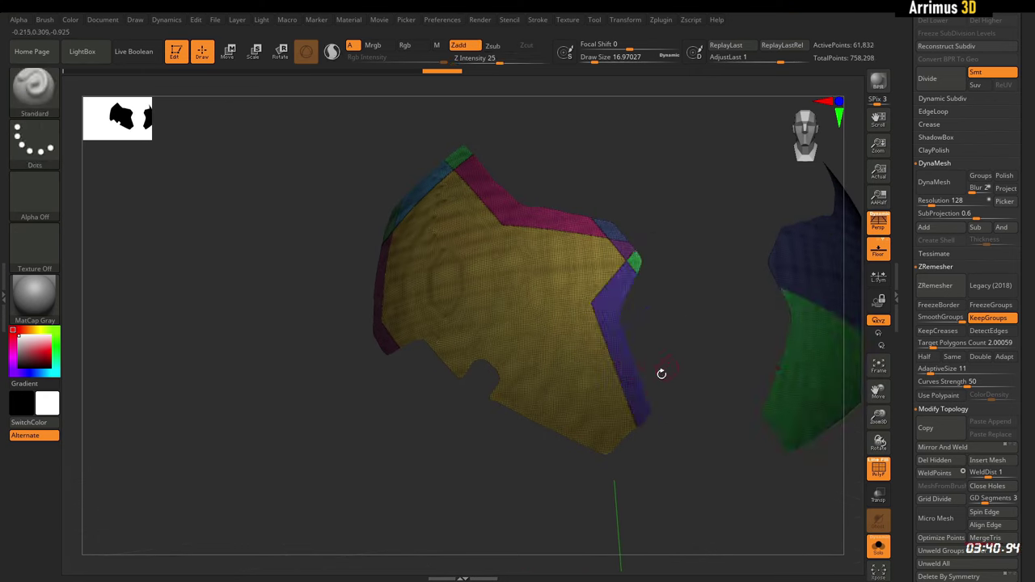
Step: Slice border strips across the panel's lower-right corner and along its notched lower edge
{"action": "key", "text": "ctrl+shift"}
{"action": "left_click_drag", "start_coordinate": [576, 468], "coordinate": [575, 468], "text": "ctrl+shift"}
{"action": "mouse_move", "coordinate": [551, 473]}
{"action": "left_mouse_down"}
{"action": "mouse_move", "coordinate": [585, 463]}
{"action": "mouse_move", "coordinate": [564, 478]}
{"action": "mouse_move", "coordinate": [580, 477]}
{"action": "left_mouse_up"}
{"action": "key", "text": "ctrl+shift"}
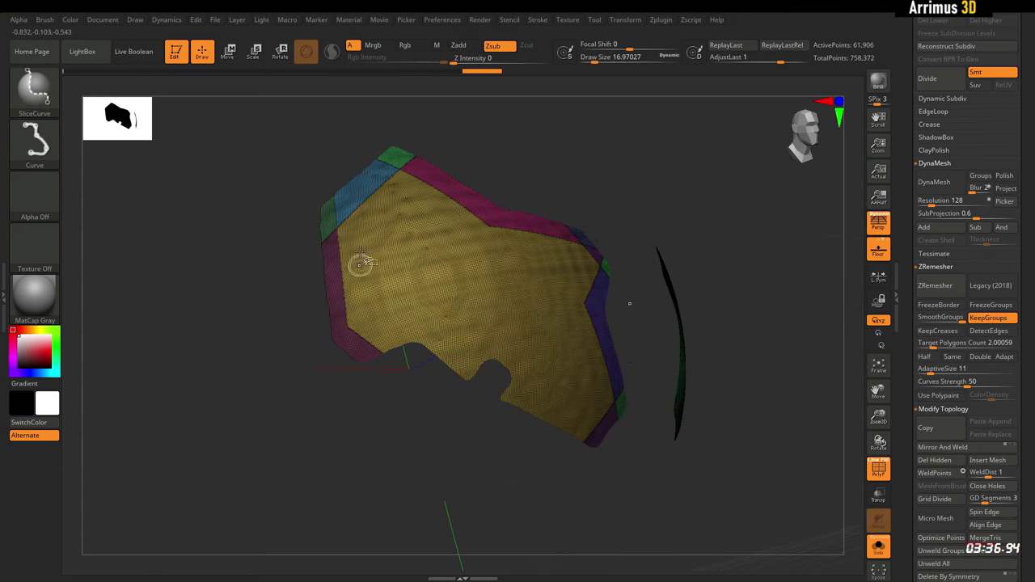
{"action": "key", "text": "ctrl+shift"}
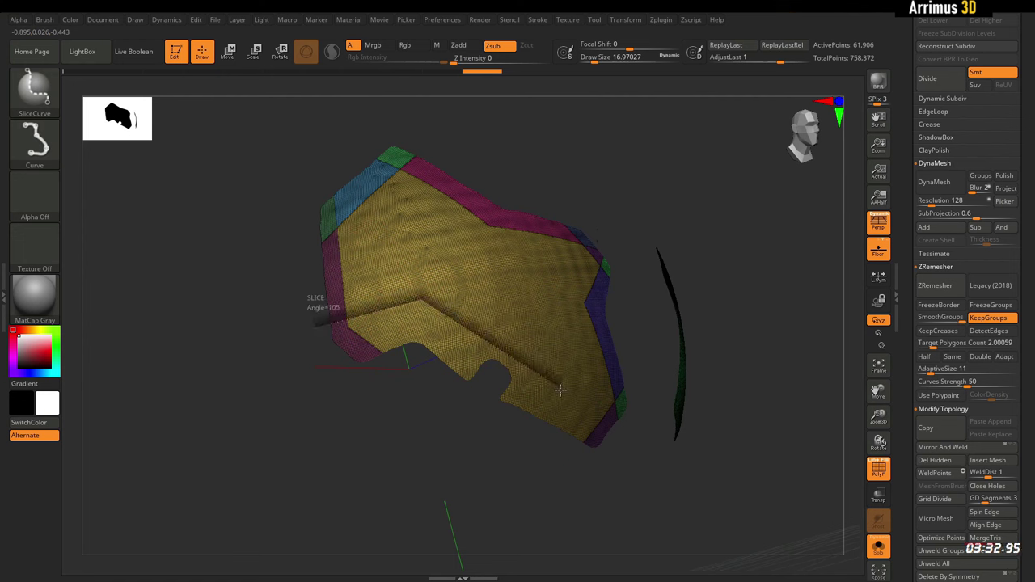
{"action": "mouse_move", "coordinate": [569, 469]}
{"action": "left_mouse_down", "text": "ctrl+shift"}
{"action": "mouse_move", "coordinate": [626, 465]}
{"action": "mouse_move", "coordinate": [629, 455]}
{"action": "left_mouse_up", "text": "ctrl+shift"}
{"action": "key", "text": "ctrl+shift"}
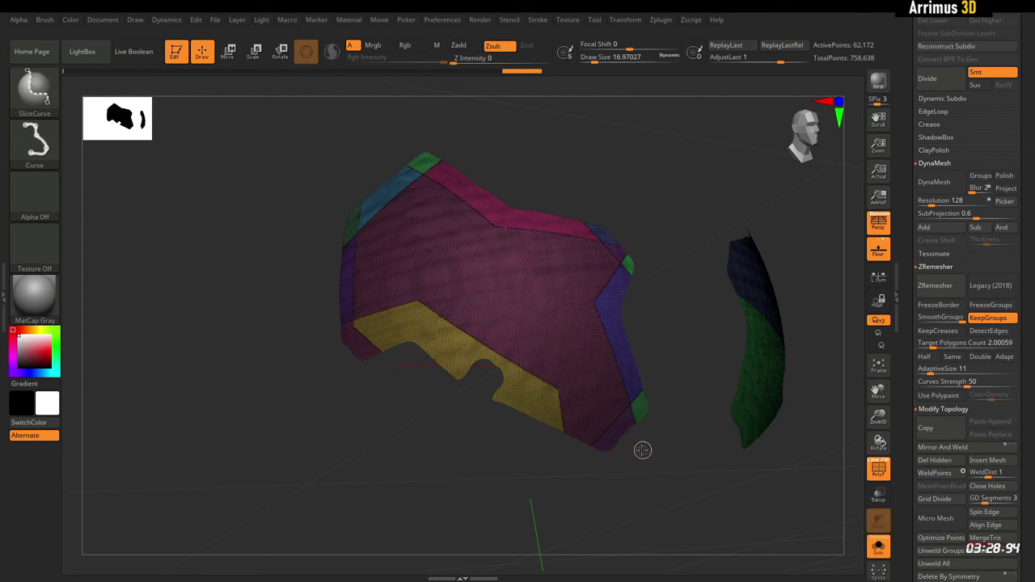
{"action": "mouse_move", "coordinate": [673, 307]}
{"action": "left_mouse_down"}
{"action": "mouse_move", "coordinate": [656, 321]}
{"action": "mouse_move", "coordinate": [663, 353]}
{"action": "mouse_move", "coordinate": [656, 312]}
{"action": "mouse_move", "coordinate": [570, 284]}
{"action": "left_mouse_up"}
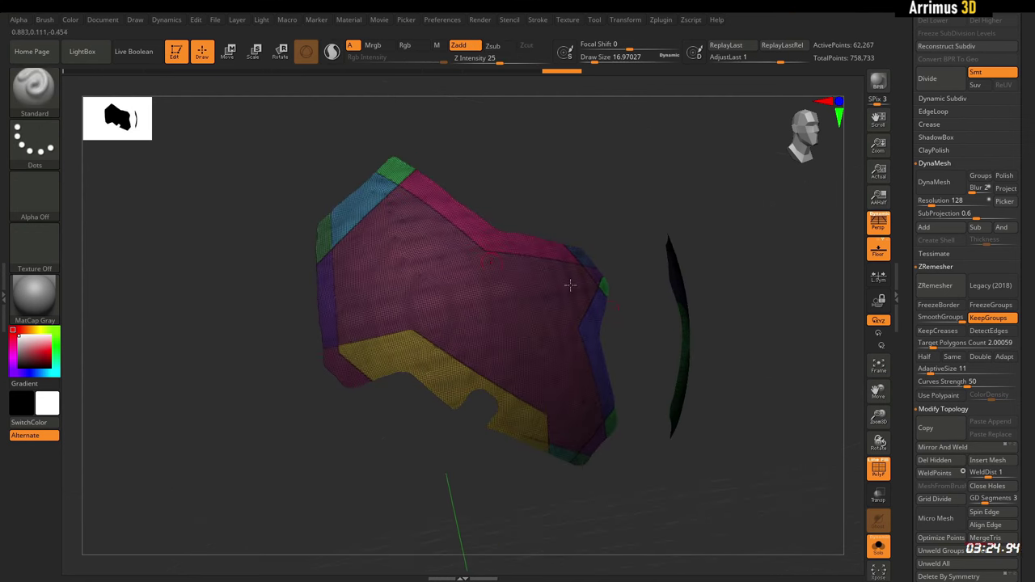
Step: Turn to the front of both panels and change the selection brush to SelectRect
{"action": "left_click_drag", "start_coordinate": [568, 211], "coordinate": [597, 233]}
{"action": "key", "text": "ctrl+shift"}
{"action": "left_click", "coordinate": [47, 102]}
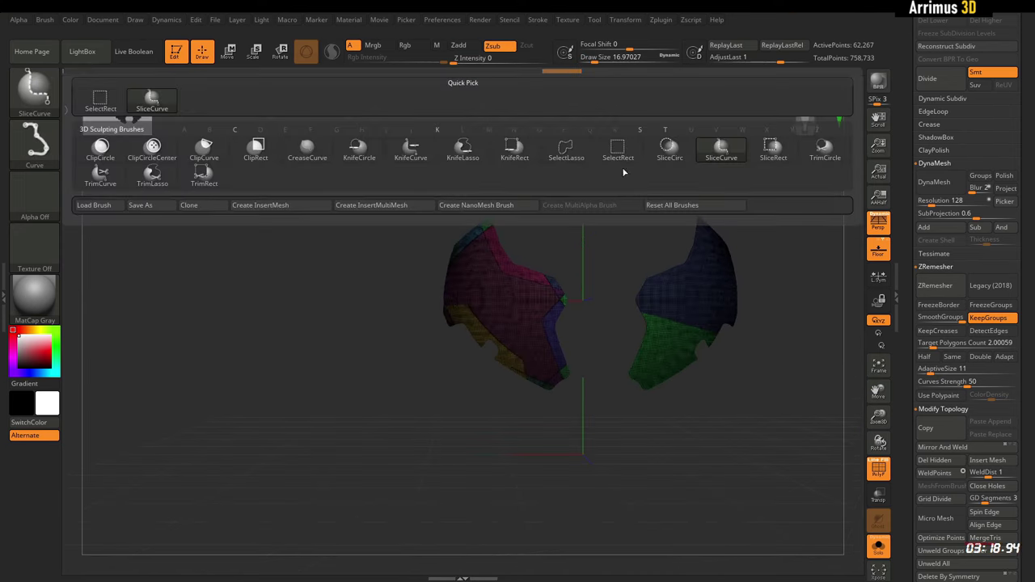
{"action": "left_click", "coordinate": [566, 150]}
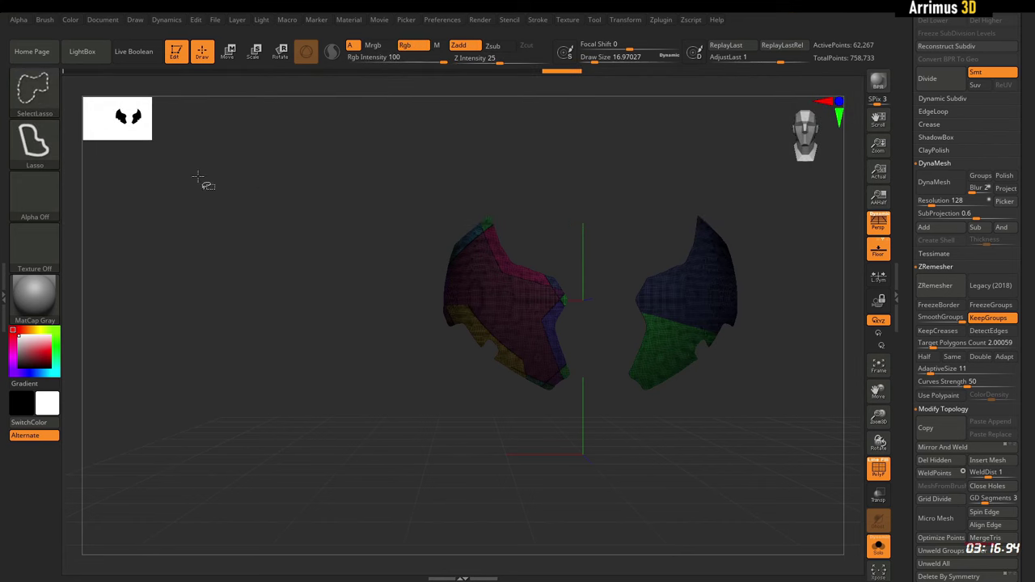
{"action": "left_click", "coordinate": [48, 101]}
{"action": "left_click", "coordinate": [625, 152]}
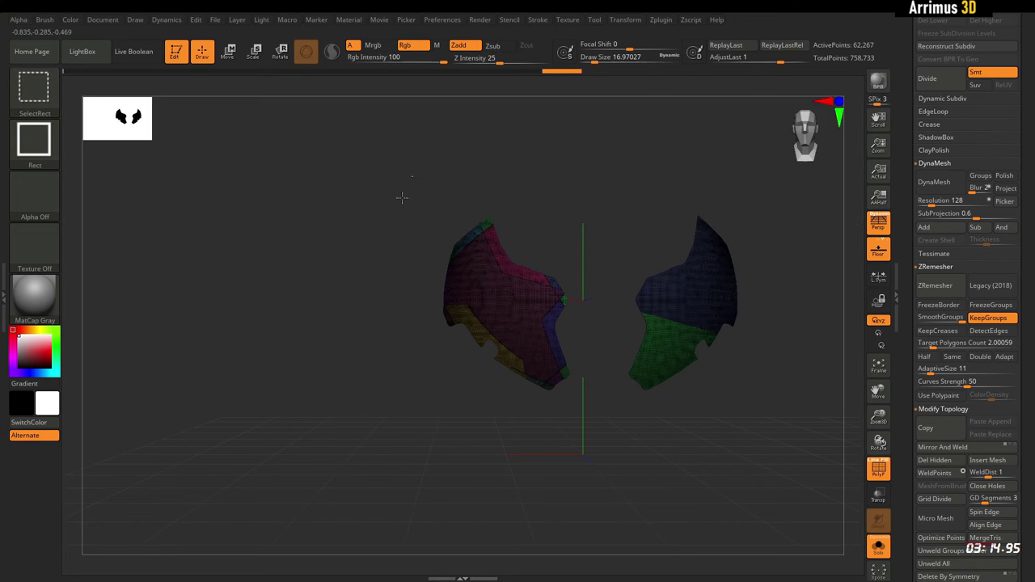
Step: Isolate the fully sliced panel with a rectangular selection and delete the hidden mirrored panel
{"action": "mouse_move", "coordinate": [413, 176]}
{"action": "left_mouse_down", "text": "ctrl+shift"}
{"action": "mouse_move", "coordinate": [591, 426]}
{"action": "mouse_move", "coordinate": [603, 428]}
{"action": "left_mouse_up", "text": "ctrl+shift"}
{"action": "left_click_drag", "start_coordinate": [394, 194], "coordinate": [580, 411], "text": "ctrl+shift"}
{"action": "scroll", "coordinate": [930, 356], "scroll_direction": "down", "scroll_amount": 3}
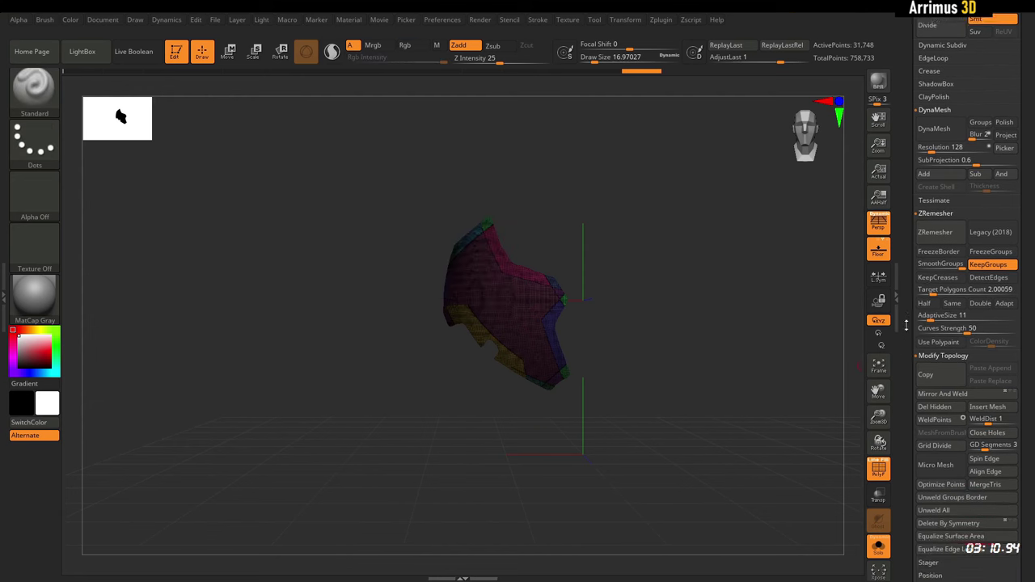
{"action": "left_click", "coordinate": [939, 351]}
Step: Hide the panel's central polygroup, merge all border strips into one polygroup and show the whole panel again
{"action": "left_click_drag", "start_coordinate": [730, 368], "coordinate": [773, 372]}
{"action": "right_click_drag", "start_coordinate": [728, 372], "coordinate": [728, 404], "text": "ctrl"}
{"action": "left_click_drag", "start_coordinate": [727, 404], "coordinate": [733, 380]}
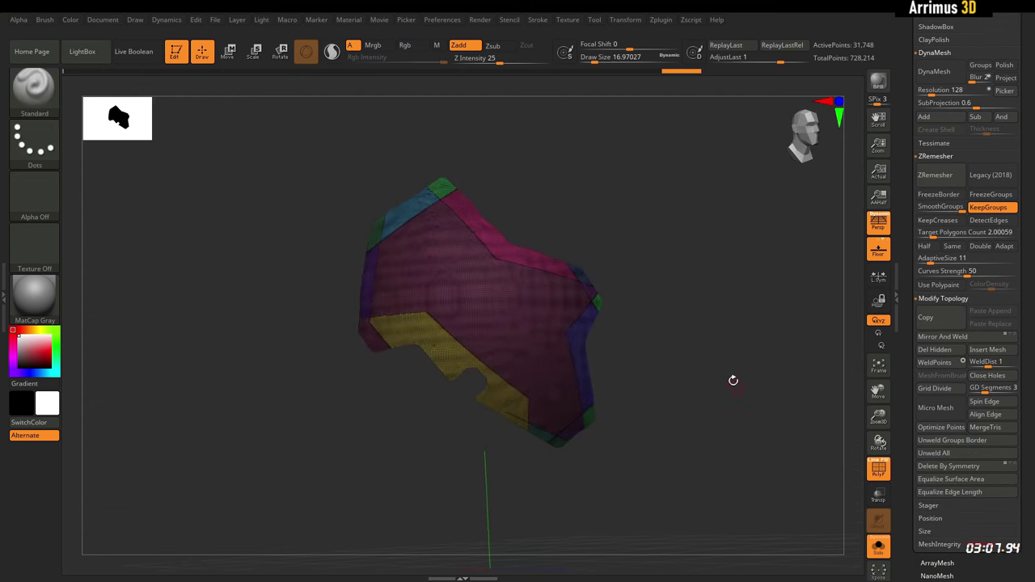
{"action": "left_click", "coordinate": [537, 312], "text": "ctrl+shift"}
{"action": "mouse_move", "coordinate": [672, 267]}
{"action": "left_mouse_down"}
{"action": "mouse_move", "coordinate": [637, 271]}
{"action": "mouse_move", "coordinate": [662, 277]}
{"action": "left_mouse_up"}
{"action": "left_click_drag", "start_coordinate": [623, 185], "coordinate": [760, 280], "text": "ctrl+shift"}
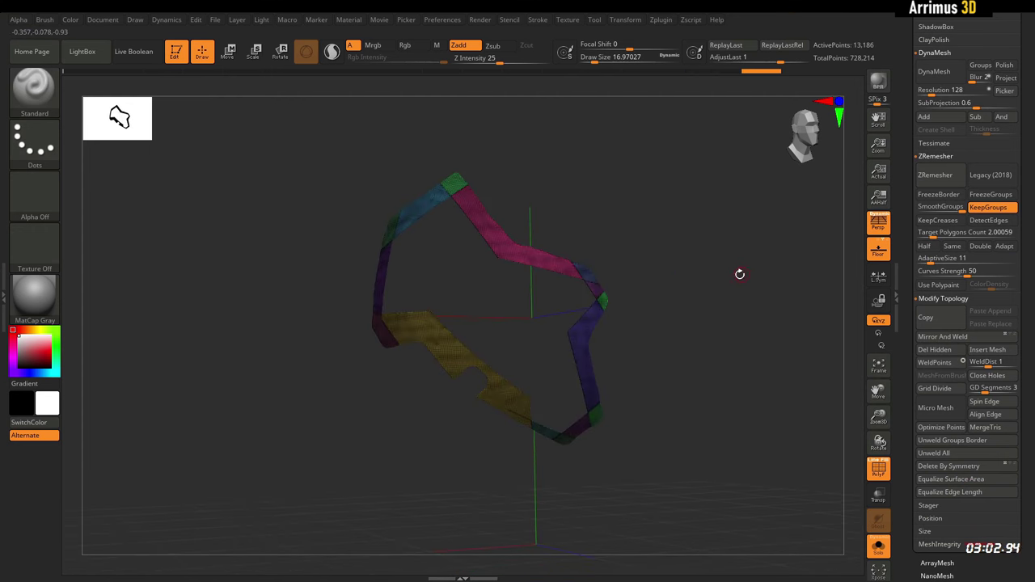
{"action": "key", "text": "ctrl+w"}
{"action": "left_click", "coordinate": [707, 252], "text": "ctrl+shift"}
{"action": "key", "text": "shift+f"}
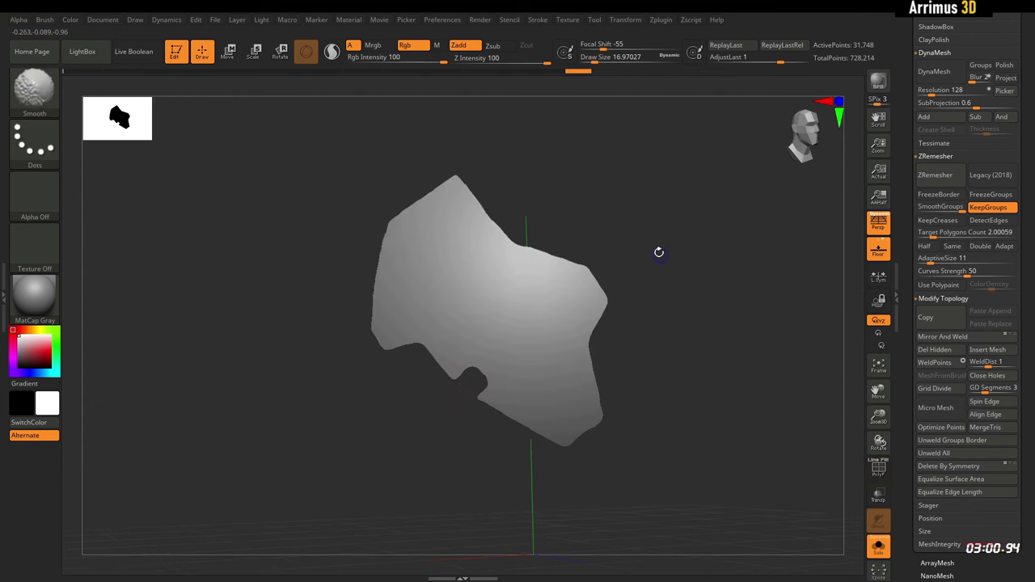
{"action": "key", "text": "shift+f"}
{"action": "mouse_move", "coordinate": [659, 252]}
{"action": "left_mouse_down"}
{"action": "mouse_move", "coordinate": [672, 231]}
{"action": "mouse_move", "coordinate": [668, 266]}
{"action": "mouse_move", "coordinate": [649, 259]}
{"action": "mouse_move", "coordinate": [681, 227]}
{"action": "mouse_move", "coordinate": [715, 226]}
{"action": "left_mouse_up"}
{"action": "left_click_drag", "start_coordinate": [554, 167], "coordinate": [565, 166]}
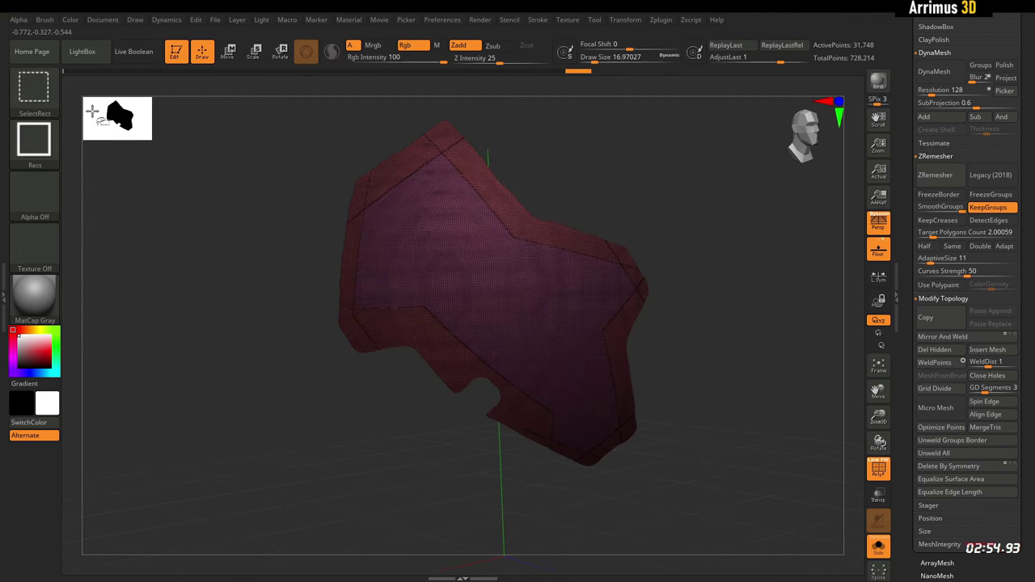
Step: Change the selection brush to SliceCurve with BRadius enabled for cutting strips of brush width
{"action": "left_click", "coordinate": [36, 92], "text": "ctrl+shift"}
{"action": "left_click", "coordinate": [721, 160], "text": "ctrl+shift"}
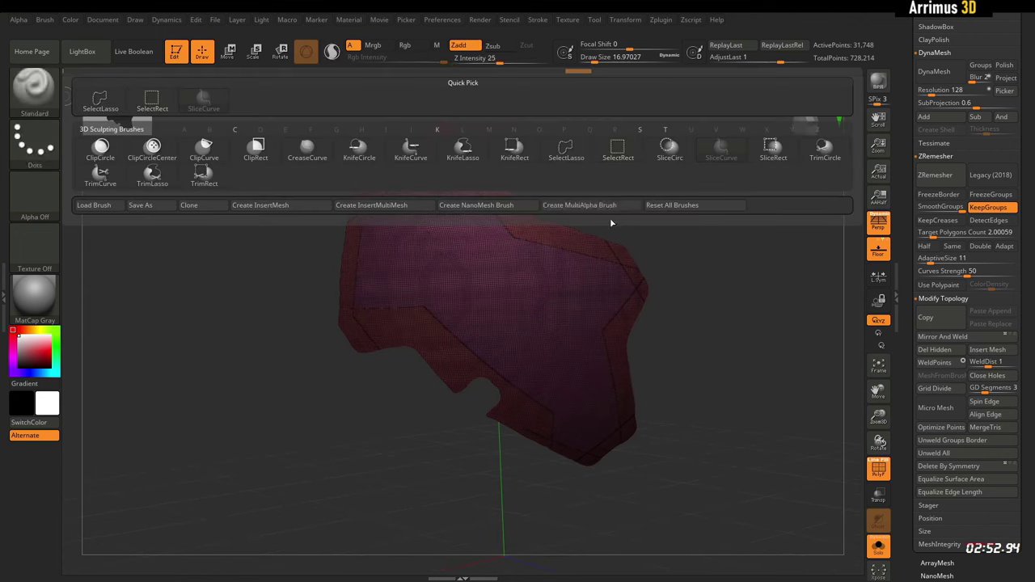
{"action": "left_click_drag", "start_coordinate": [695, 270], "coordinate": [693, 280], "text": "alt"}
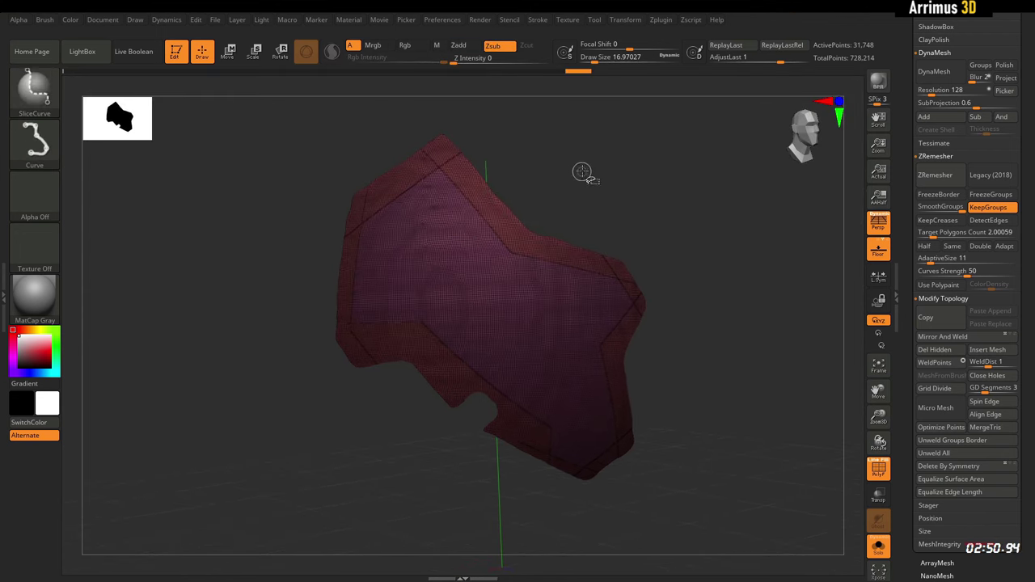
{"action": "key", "text": "ctrl+shift+space"}
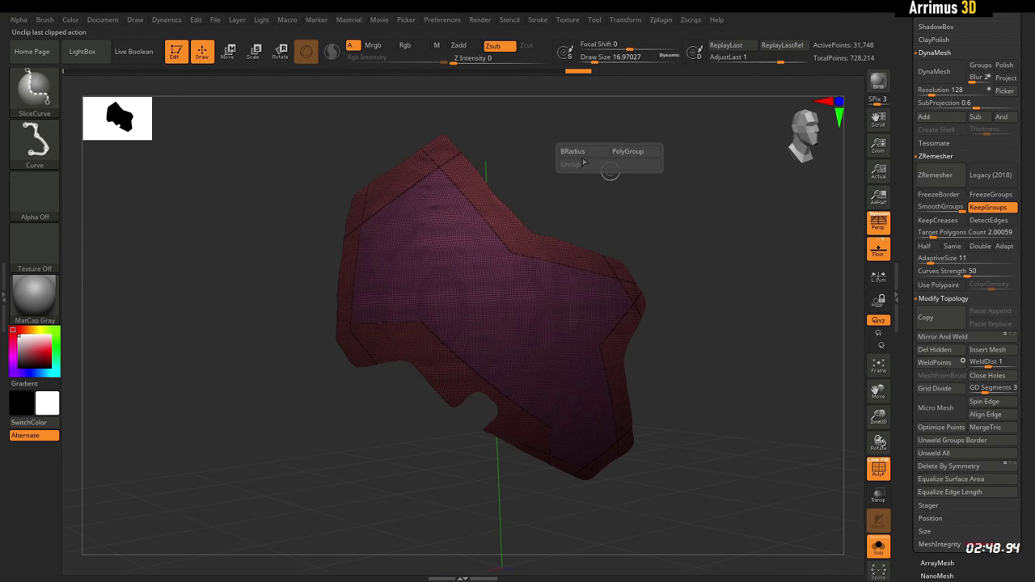
Step: Slice a steep strip down from the panel's peak, a diagonal strip across its middle and a vertical strip through its right-hand part
{"action": "left_click_drag", "start_coordinate": [416, 400], "coordinate": [546, 133], "text": "ctrl+shift"}
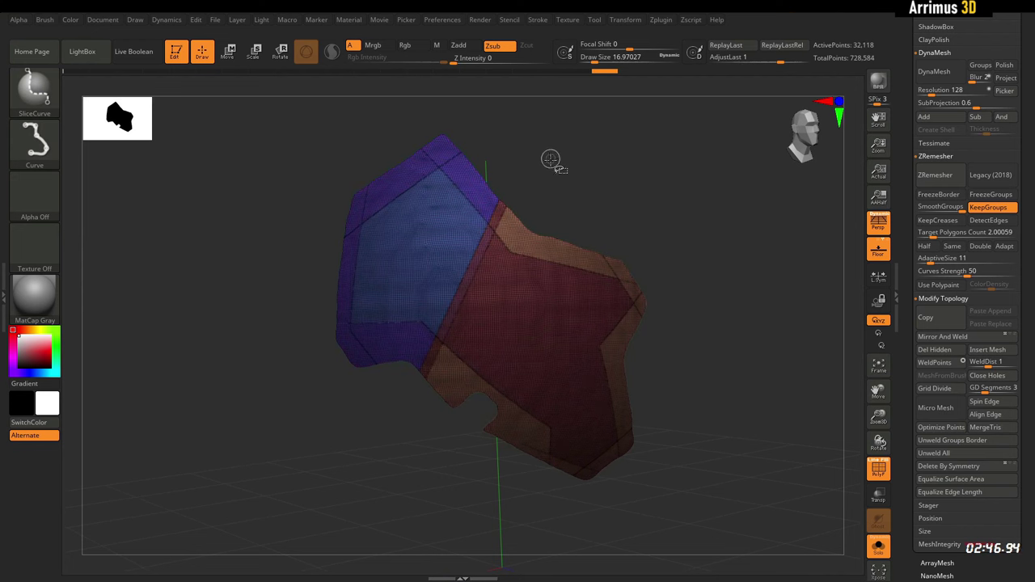
{"action": "key", "text": "ctrl+z"}
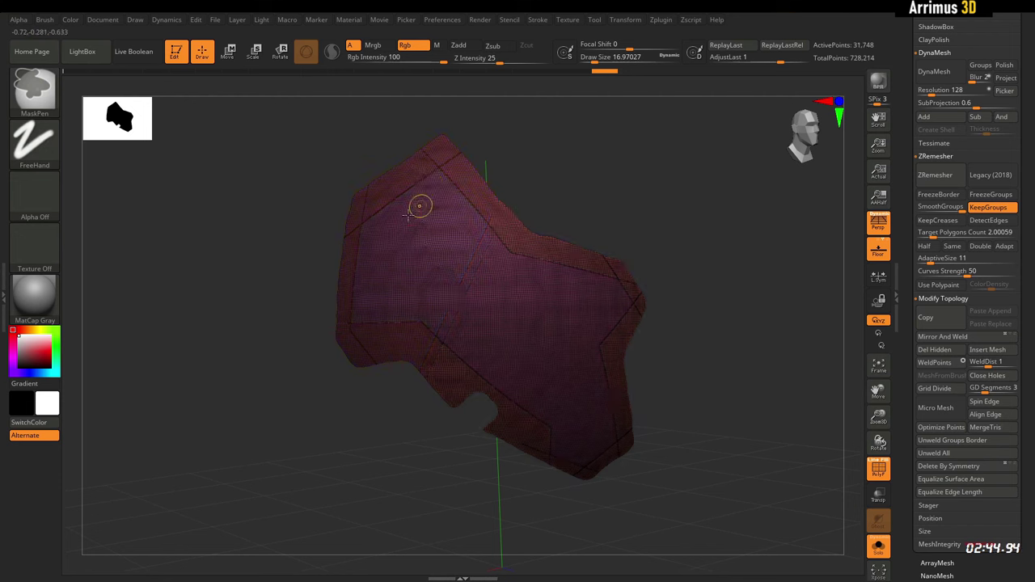
{"action": "left_click_drag", "start_coordinate": [439, 122], "coordinate": [408, 441], "text": "ctrl+shift"}
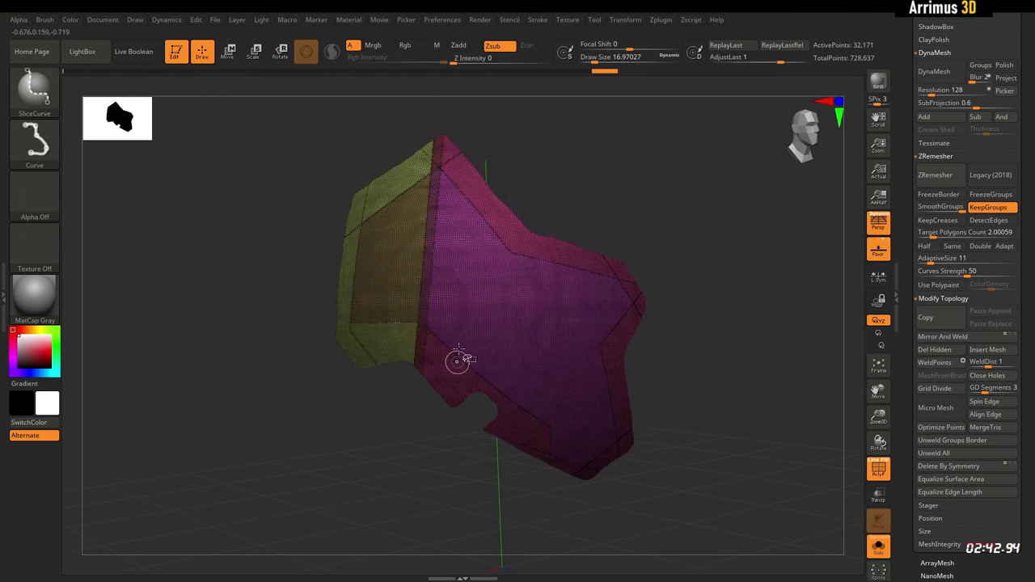
{"action": "left_click_drag", "start_coordinate": [383, 336], "coordinate": [637, 220], "text": "ctrl+shift"}
{"action": "left_click_drag", "start_coordinate": [543, 171], "coordinate": [540, 350], "text": "ctrl+shift"}
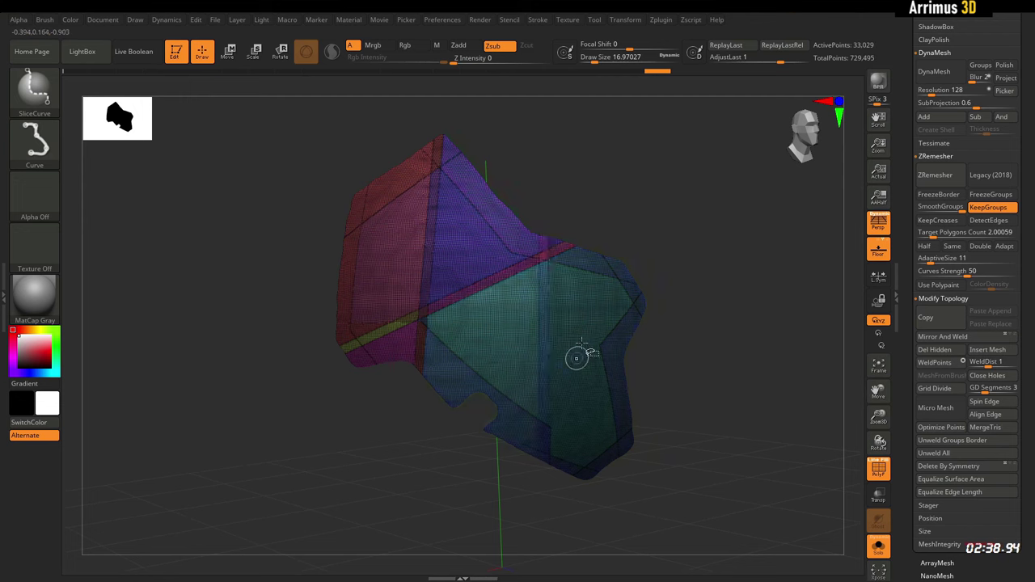
Step: Change the selection brush back to SelectRect
{"action": "mouse_move", "coordinate": [656, 209]}
{"action": "left_mouse_down"}
{"action": "mouse_move", "coordinate": [677, 206]}
{"action": "mouse_move", "coordinate": [655, 210]}
{"action": "left_mouse_up"}
{"action": "left_click", "coordinate": [34, 89]}
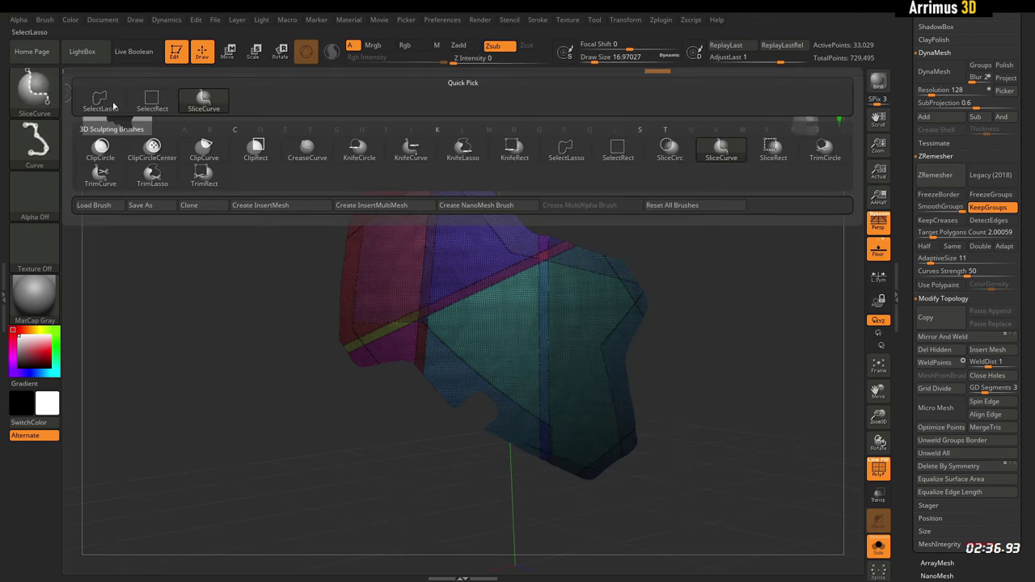
{"action": "left_click", "coordinate": [567, 157]}
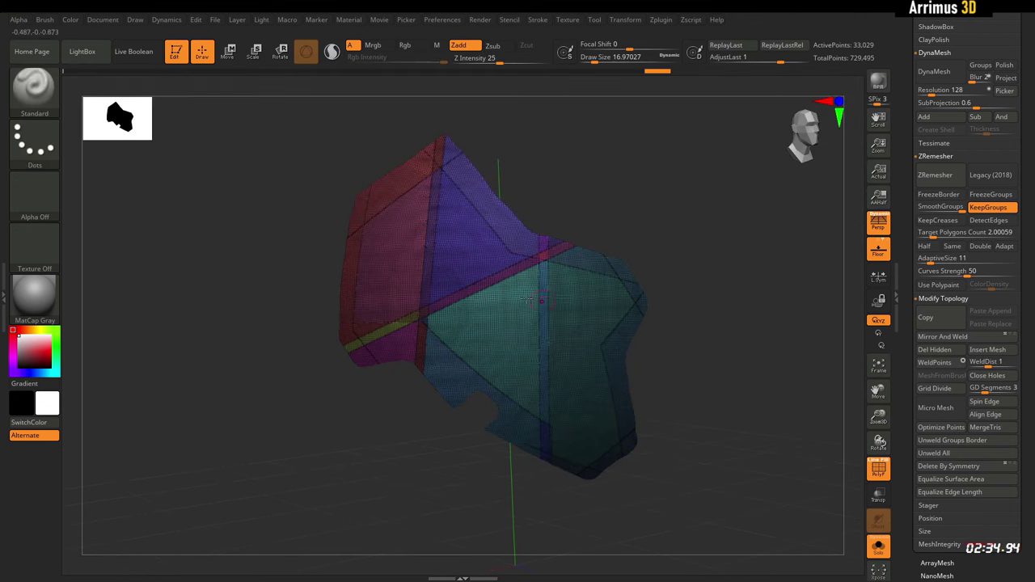
{"action": "left_click", "coordinate": [45, 94], "text": "ctrl+shift"}
{"action": "left_click", "coordinate": [618, 150]}
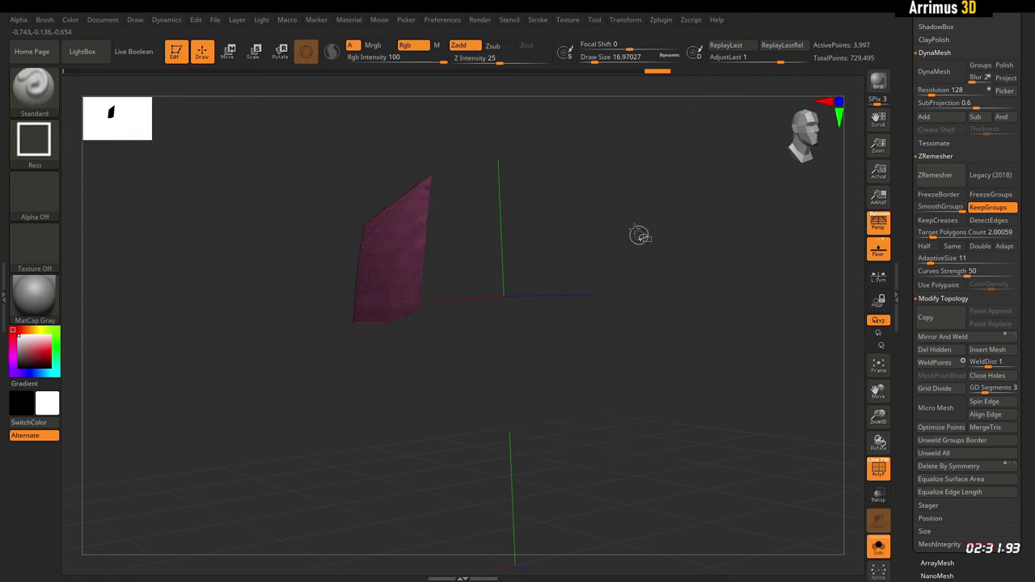
Step: Hide the four inner polygroups, merge all border and divider strips into one polygroup and show the whole panel again
{"action": "left_click", "coordinate": [742, 229], "text": "ctrl+shift"}
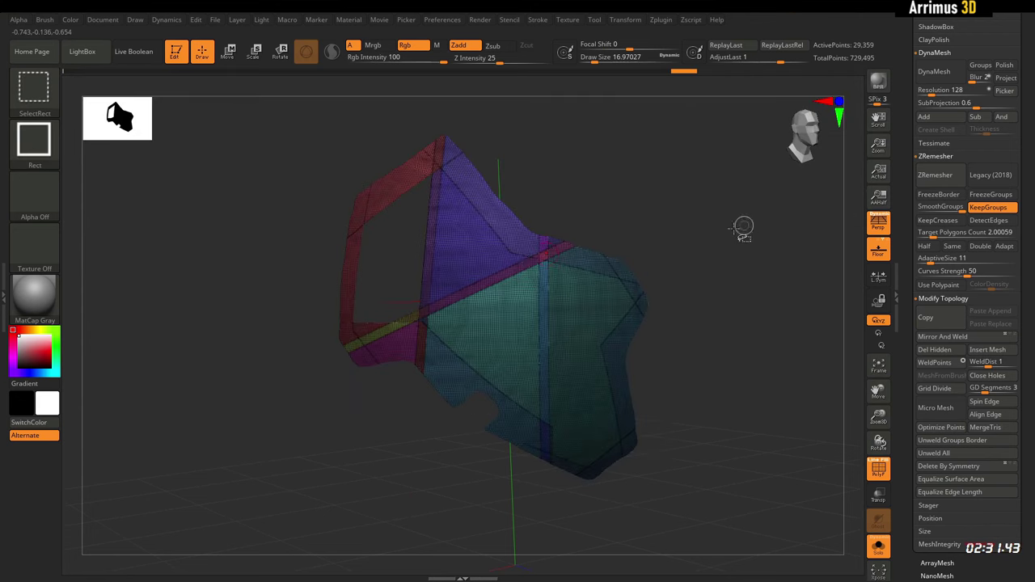
{"action": "left_click", "coordinate": [478, 255], "text": "ctrl+shift"}
{"action": "left_click", "coordinate": [522, 307], "text": "ctrl+shift"}
{"action": "left_click", "coordinate": [580, 312], "text": "ctrl+shift"}
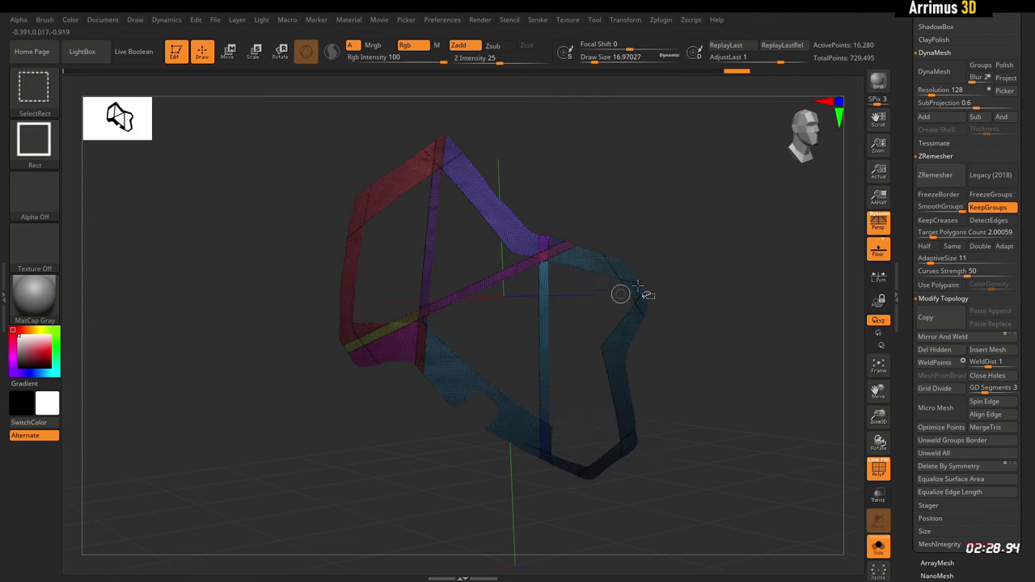
{"action": "mouse_move", "coordinate": [680, 246]}
{"action": "left_mouse_down"}
{"action": "mouse_move", "coordinate": [694, 233]}
{"action": "mouse_move", "coordinate": [677, 217]}
{"action": "mouse_move", "coordinate": [710, 213]}
{"action": "mouse_move", "coordinate": [686, 204]}
{"action": "mouse_move", "coordinate": [649, 234]}
{"action": "mouse_move", "coordinate": [693, 213]}
{"action": "mouse_move", "coordinate": [685, 215]}
{"action": "left_mouse_up"}
{"action": "key", "text": "ctrl+w"}
{"action": "left_click", "coordinate": [688, 202], "text": "ctrl+shift"}
Step: ZRemesh the panel with KeepGroups on, a target polygons count of 1.41985 and AdaptiveSize 22
{"action": "key", "text": "shift+f"}
{"action": "key", "text": "shift+f"}
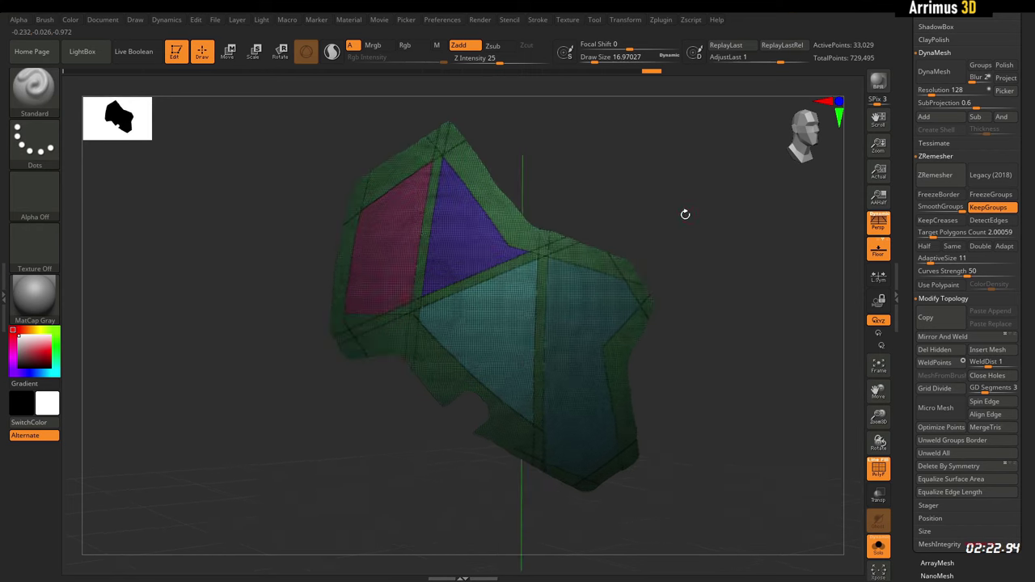
{"action": "left_click", "coordinate": [927, 233]}
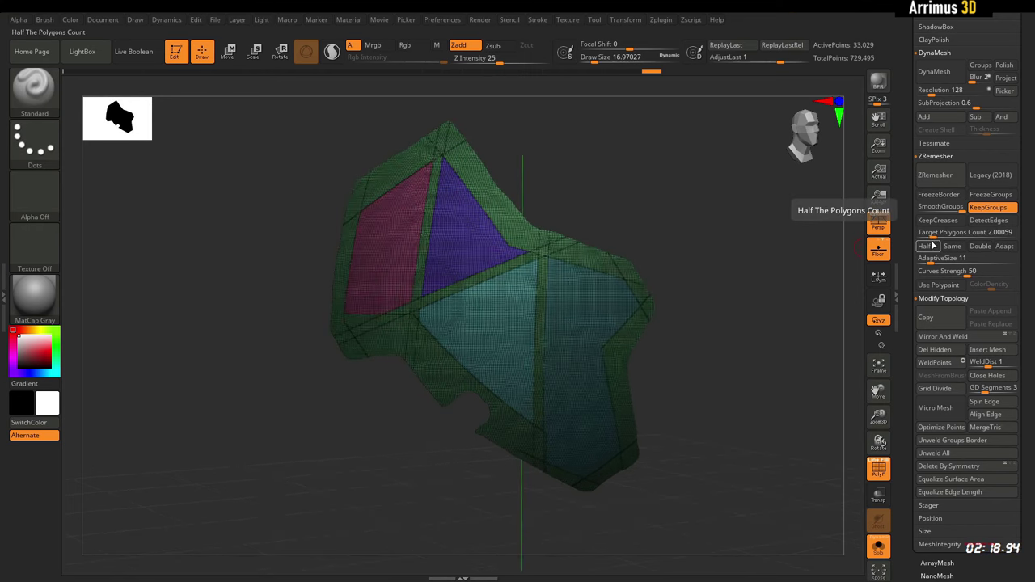
{"action": "left_click", "coordinate": [932, 232]}
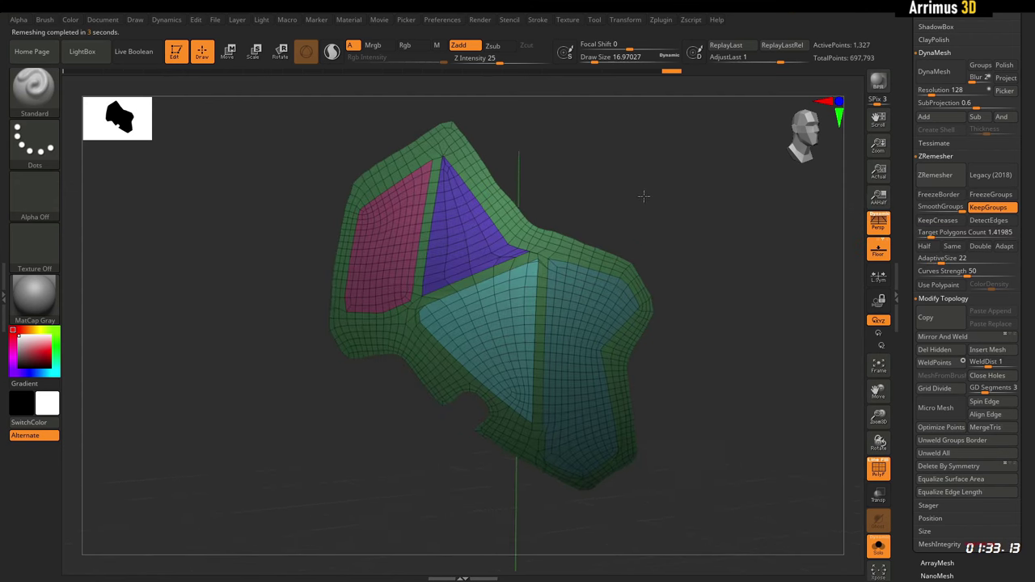
{"action": "left_click_drag", "start_coordinate": [642, 181], "coordinate": [671, 215]}
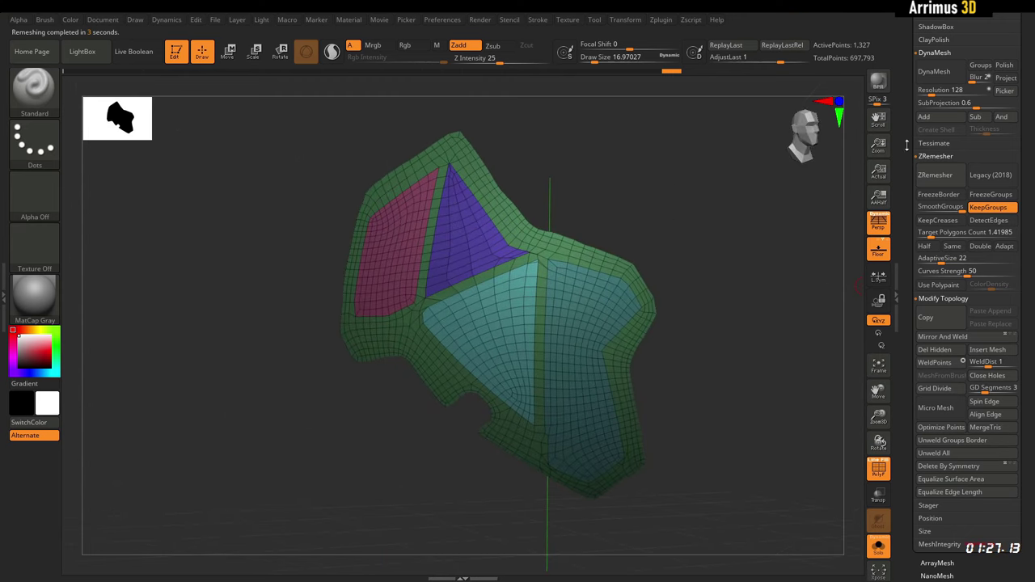
Step: Apply Panel Loops to the remeshed panel with Double on, thickness 0.01 and bevel 50
{"action": "mouse_move", "coordinate": [910, 108]}
{"action": "left_mouse_down"}
{"action": "mouse_move", "coordinate": [906, 167]}
{"action": "mouse_move", "coordinate": [909, 115]}
{"action": "left_mouse_up"}
{"action": "left_click", "coordinate": [932, 103]}
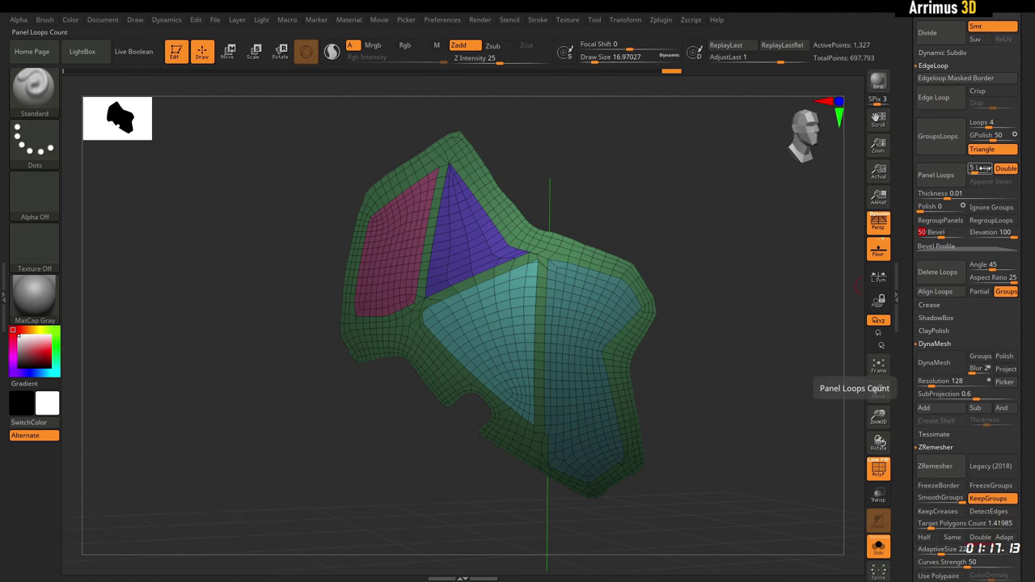
{"action": "left_click", "coordinate": [947, 181]}
{"action": "left_click_drag", "start_coordinate": [713, 264], "coordinate": [739, 296]}
{"action": "key", "text": "shift+f"}
{"action": "key", "text": "shift+f"}
{"action": "mouse_move", "coordinate": [758, 262]}
{"action": "left_mouse_down"}
{"action": "mouse_move", "coordinate": [785, 266]}
{"action": "mouse_move", "coordinate": [755, 277]}
{"action": "mouse_move", "coordinate": [747, 273]}
{"action": "mouse_move", "coordinate": [758, 261]}
{"action": "left_mouse_up"}
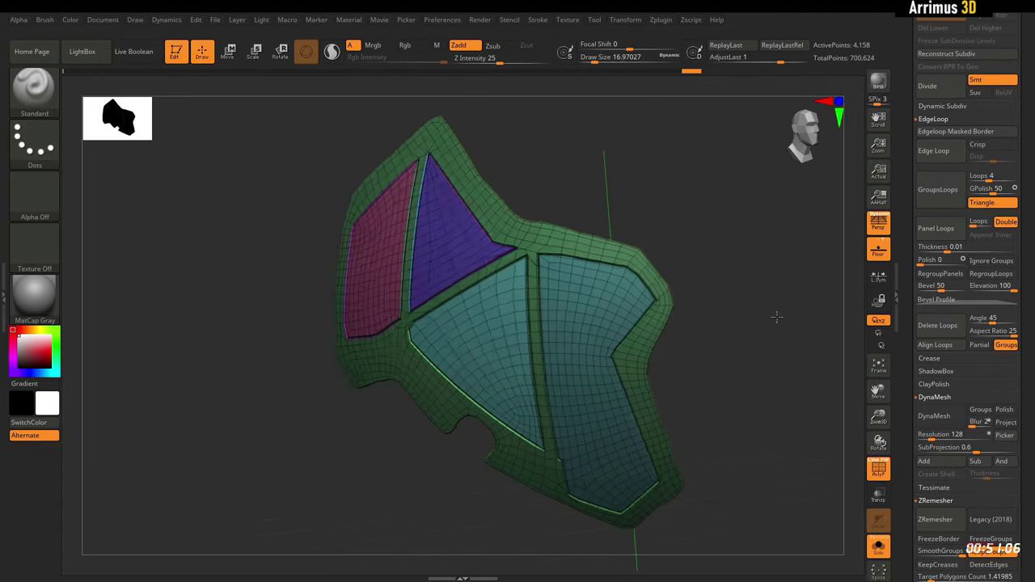
Step: Isolate the complete green frame by growing visibility from a small selection on it, and show all pieces again
{"action": "left_click_drag", "start_coordinate": [777, 317], "coordinate": [784, 301]}
{"action": "key", "text": "ctrl+shift"}
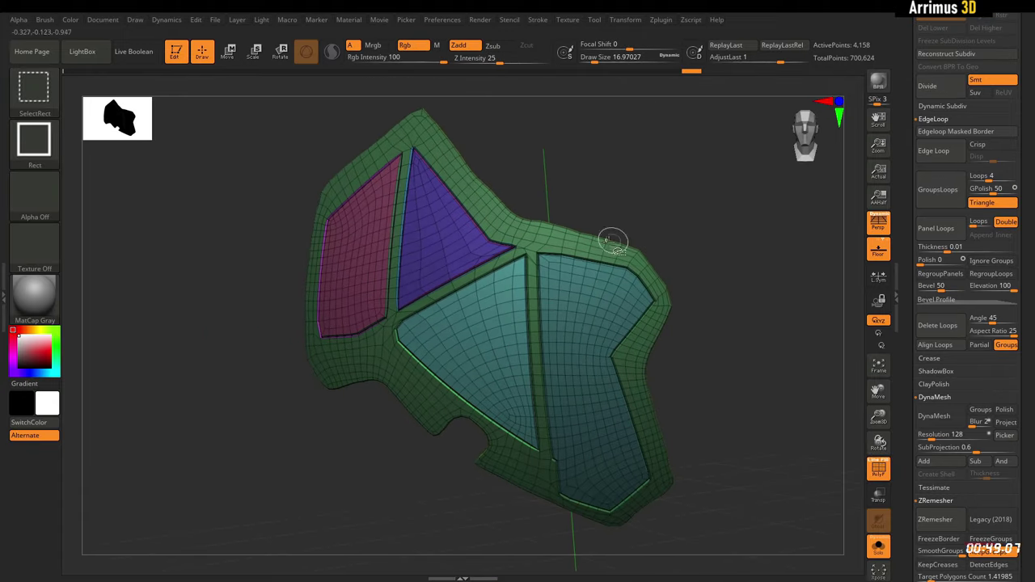
{"action": "left_click_drag", "start_coordinate": [554, 246], "coordinate": [554, 248], "text": "ctrl+shift"}
{"action": "key", "text": "ctrl+shift+a"}
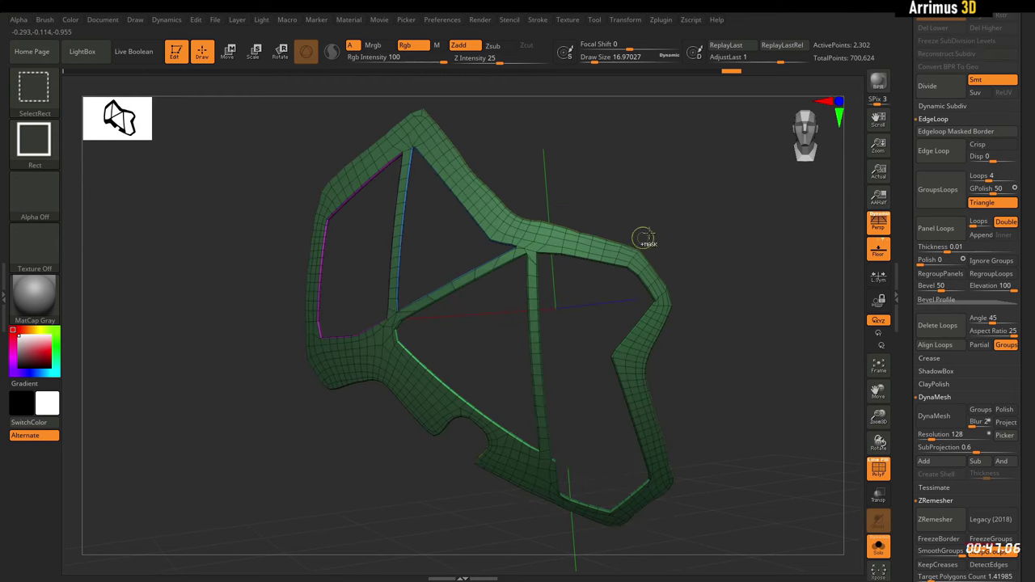
{"action": "left_click_drag", "start_coordinate": [644, 235], "coordinate": [613, 254]}
{"action": "left_click_drag", "start_coordinate": [701, 195], "coordinate": [679, 196]}
{"action": "left_click_drag", "start_coordinate": [537, 175], "coordinate": [584, 212], "text": "ctrl+shift"}
{"action": "left_click", "coordinate": [588, 264], "text": "ctrl+shift"}
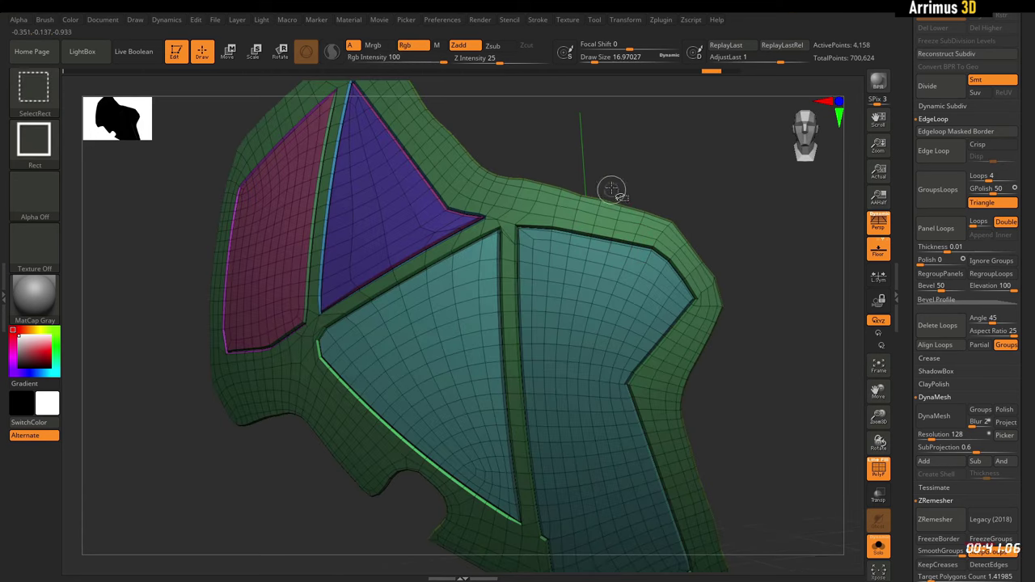
Step: Isolate a few polygons of the large right-hand inset panel, grow visibility to the whole piece and show everything again
{"action": "key", "text": "ctrl+z"}
{"action": "left_click_drag", "start_coordinate": [672, 194], "coordinate": [616, 213]}
{"action": "left_click_drag", "start_coordinate": [744, 203], "coordinate": [596, 221]}
{"action": "key", "text": "ctrl+shift+a"}
{"action": "left_click_drag", "start_coordinate": [667, 178], "coordinate": [663, 244]}
{"action": "left_click", "coordinate": [697, 196], "text": "ctrl+shift"}
{"action": "left_click_drag", "start_coordinate": [573, 320], "coordinate": [560, 353], "text": "ctrl+shift"}
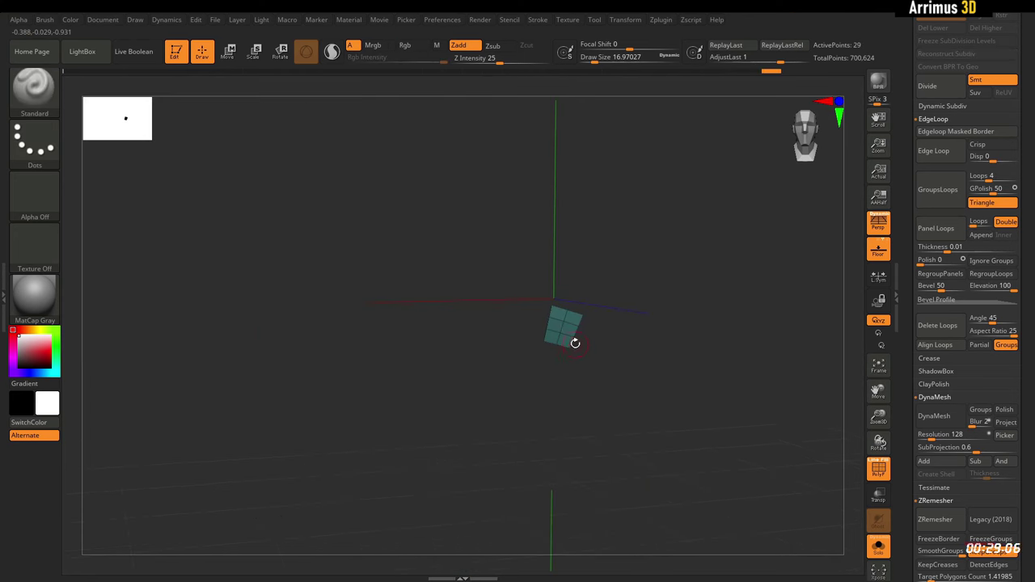
{"action": "key", "text": "f"}
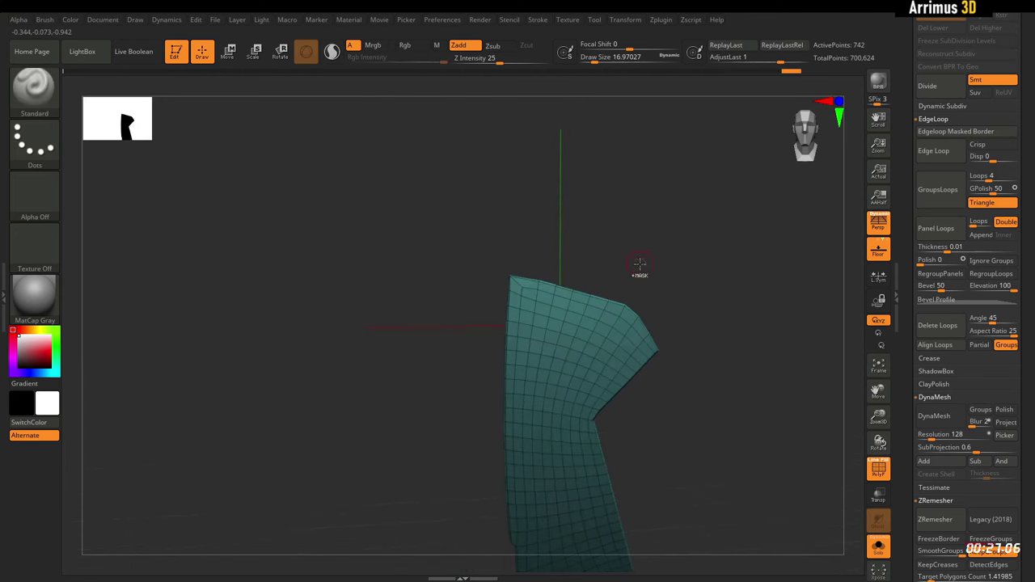
{"action": "left_click", "coordinate": [642, 241], "text": "ctrl+shift"}
Step: Isolate the complete green frame and split the hidden inset panels off into their own subtool
{"action": "mouse_move", "coordinate": [608, 232]}
{"action": "left_mouse_down"}
{"action": "mouse_move", "coordinate": [621, 229]}
{"action": "mouse_move", "coordinate": [582, 259]}
{"action": "left_mouse_up"}
{"action": "key", "text": "ctrl+shift+a"}
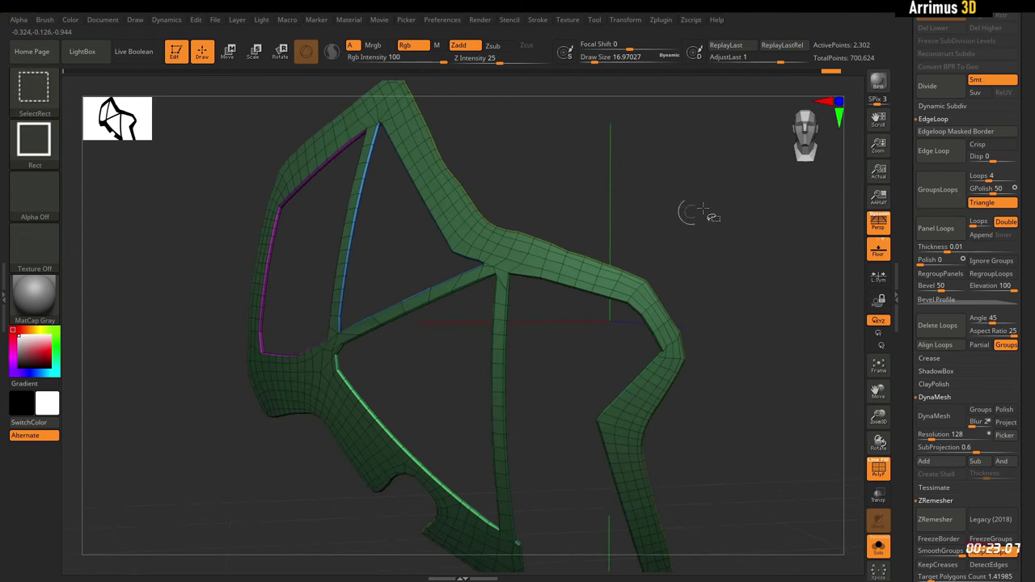
{"action": "left_click_drag", "start_coordinate": [902, 166], "coordinate": [887, 284]}
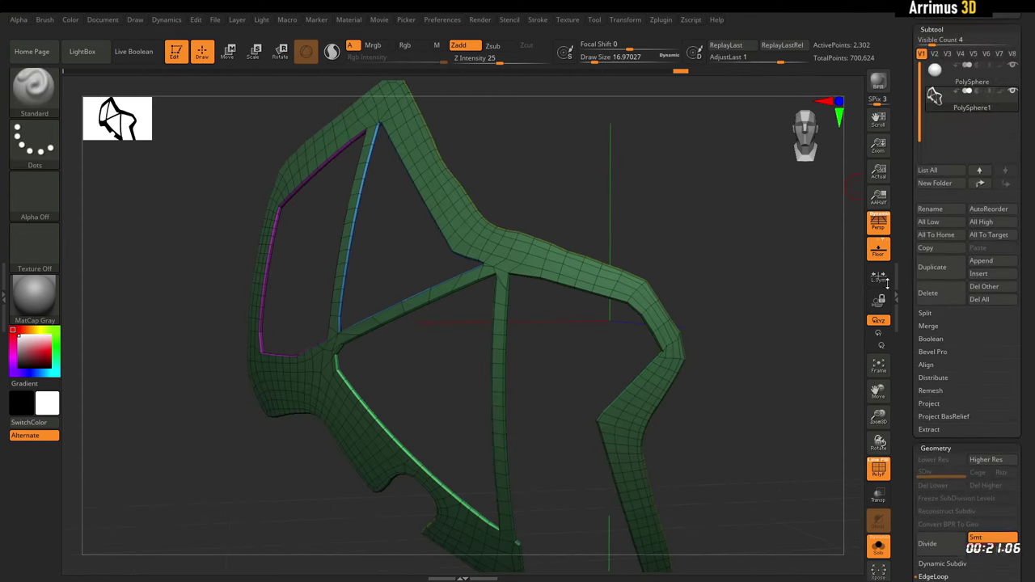
{"action": "left_click", "coordinate": [925, 317]}
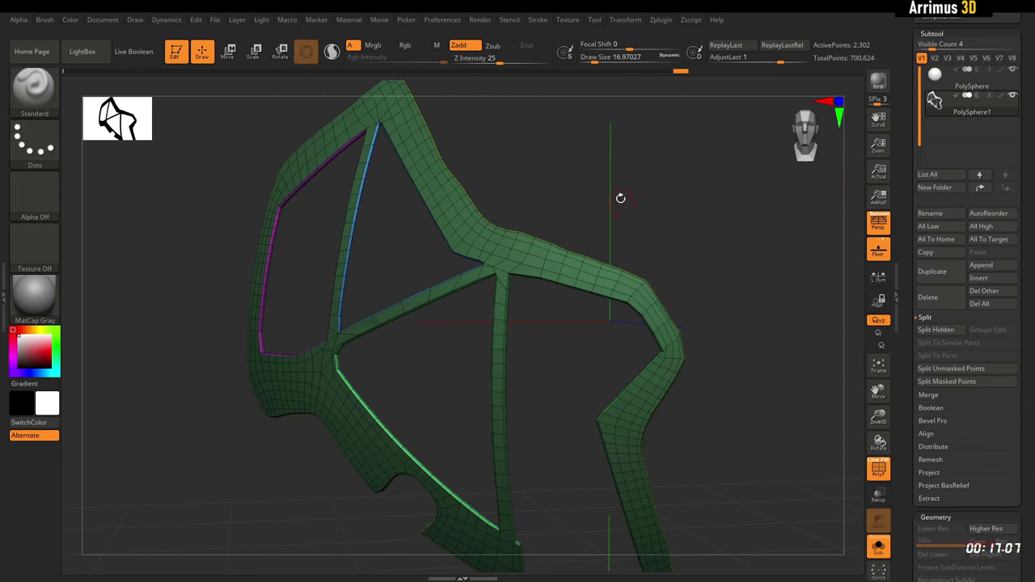
{"action": "left_click_drag", "start_coordinate": [619, 199], "coordinate": [507, 303]}
{"action": "left_click_drag", "start_coordinate": [728, 334], "coordinate": [695, 329]}
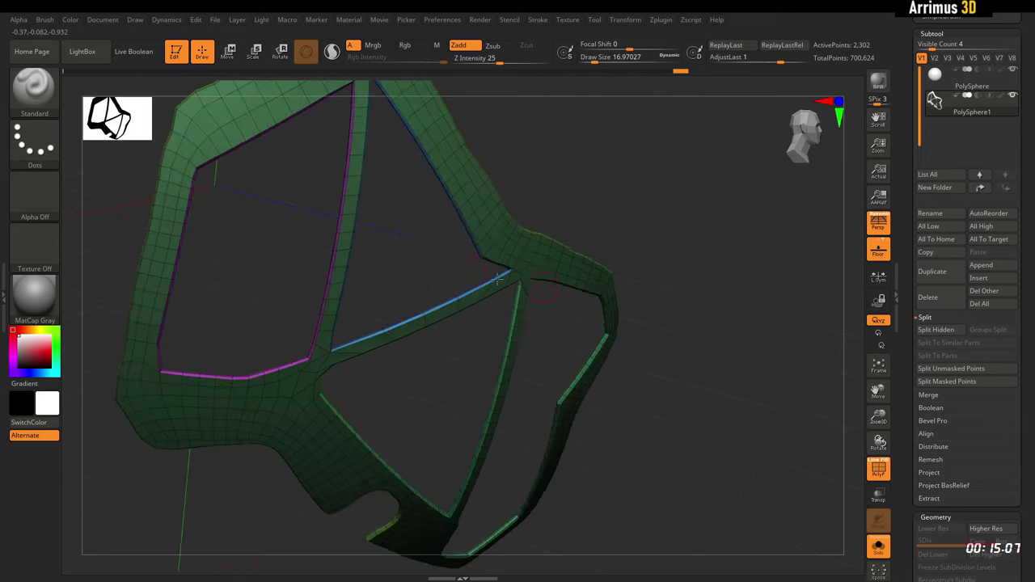
{"action": "left_click_drag", "start_coordinate": [628, 285], "coordinate": [693, 293]}
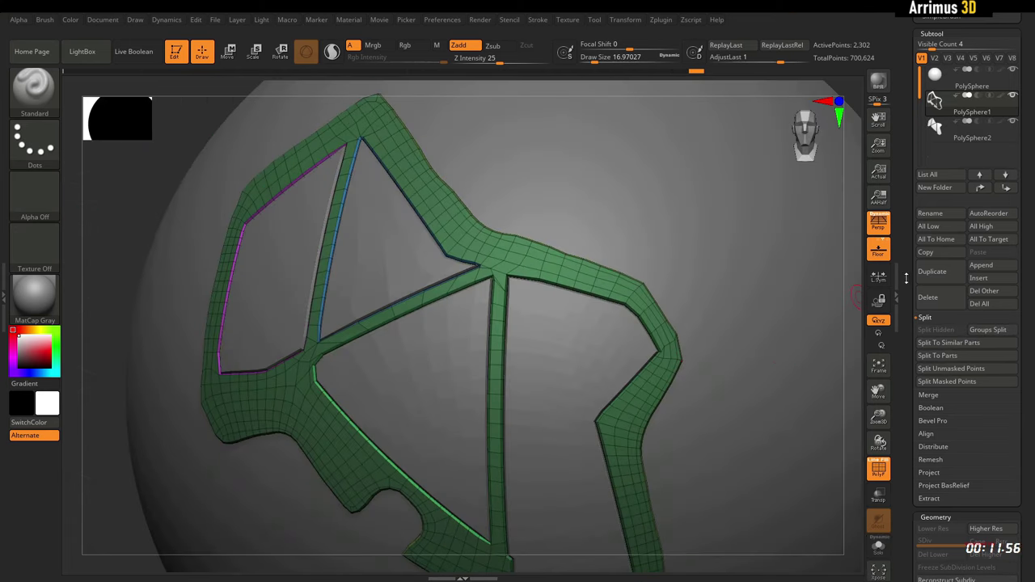
Step: Hide the original PolySphere subtool and turn off the polyframe display
{"action": "left_click_drag", "start_coordinate": [906, 279], "coordinate": [906, 363]}
{"action": "left_click", "coordinate": [1013, 155]}
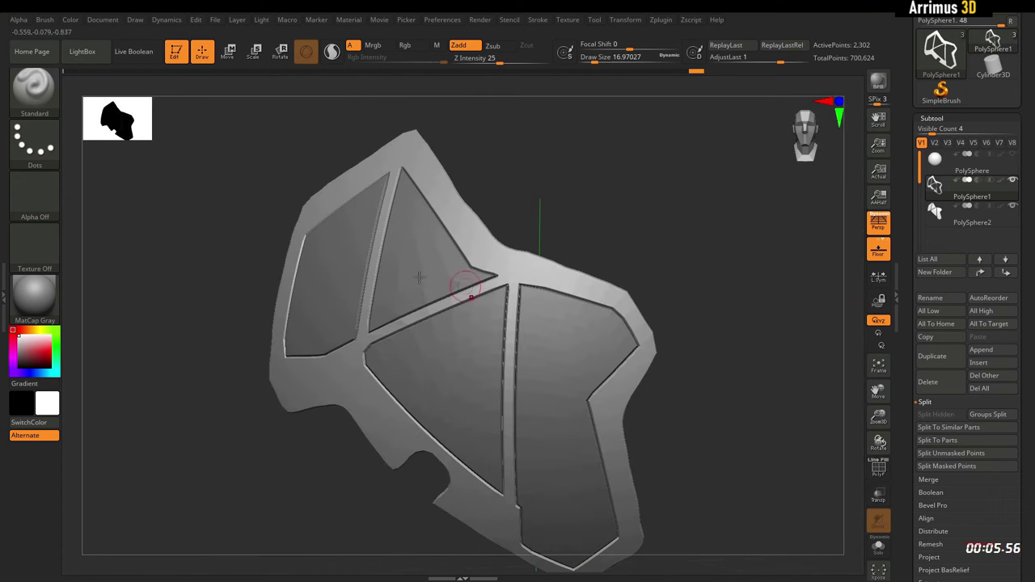
Step: Choose a dark grey colour and fill the frame subtool with it
{"action": "key", "text": "space"}
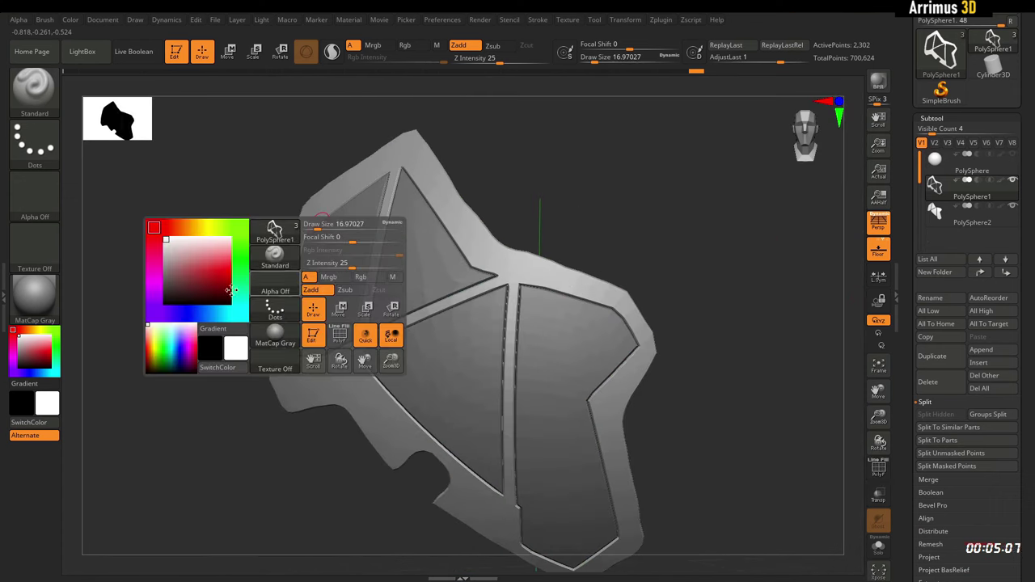
{"action": "left_click", "coordinate": [164, 296]}
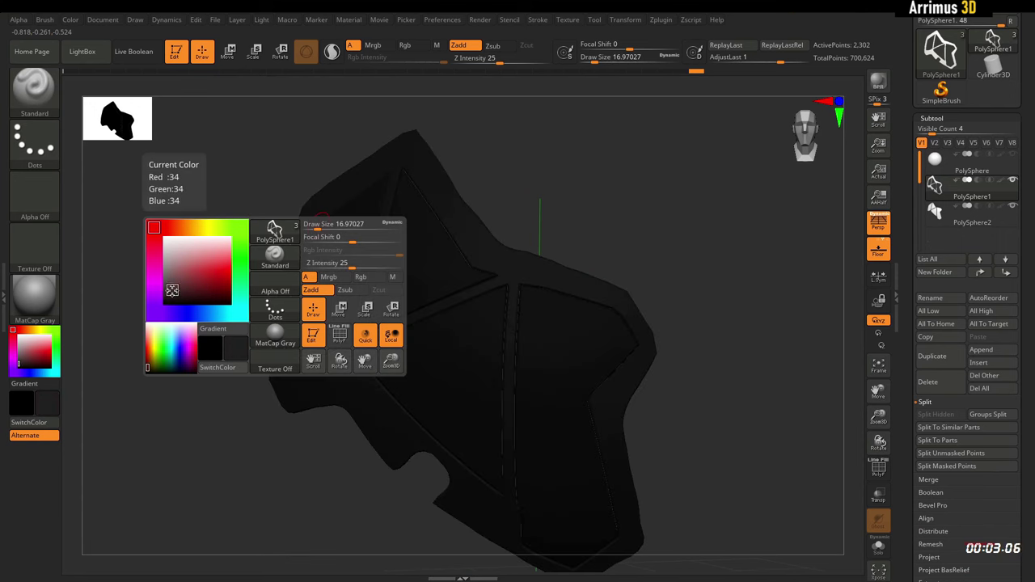
{"action": "left_click", "coordinate": [163, 291]}
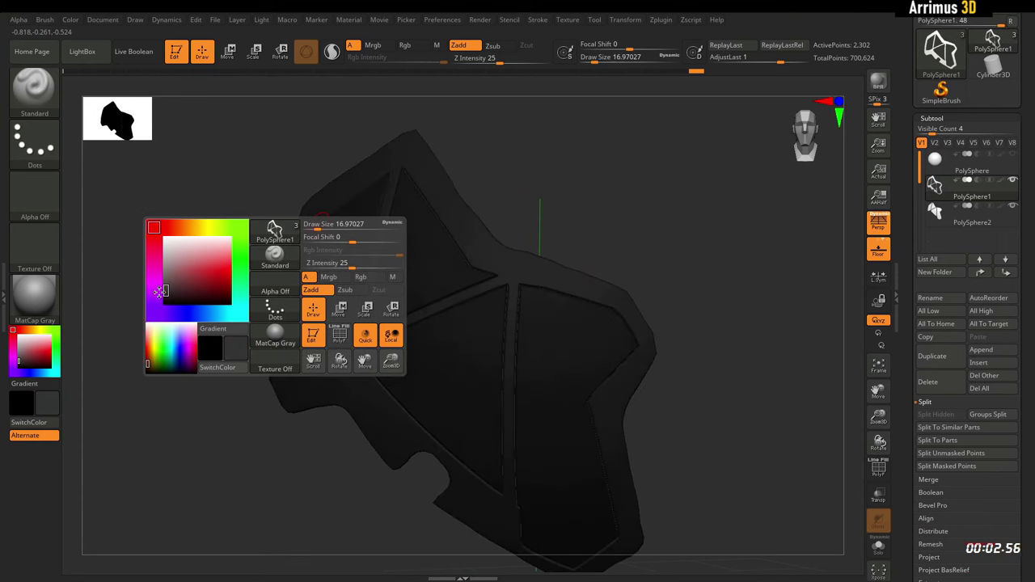
{"action": "left_click", "coordinate": [70, 19]}
{"action": "left_click", "coordinate": [110, 254]}
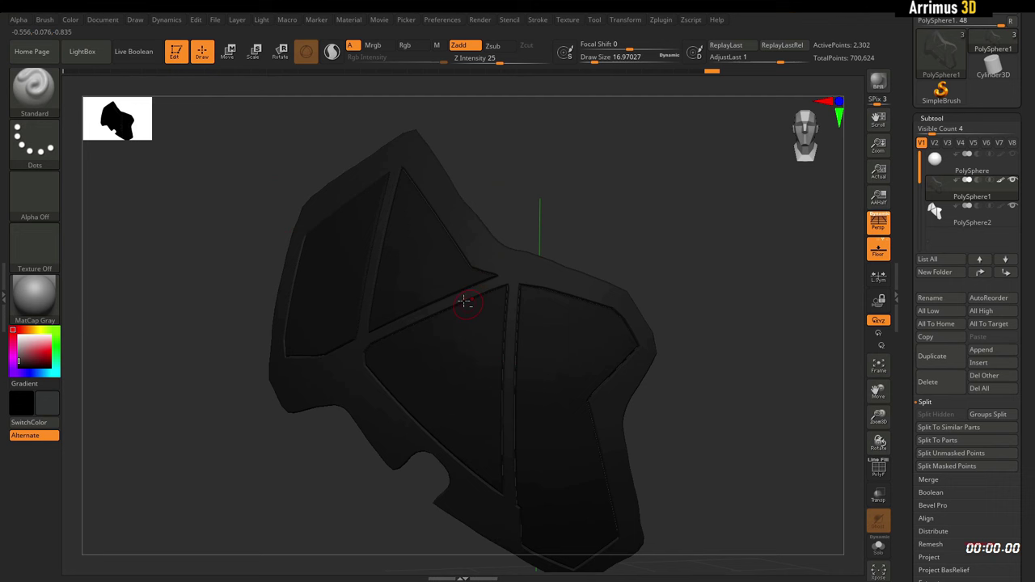
Step: Select the inset panels subtool, choose a muted green colour and fill the subtool with it
{"action": "left_click", "coordinate": [436, 271], "text": "alt"}
{"action": "right_click", "coordinate": [168, 261]}
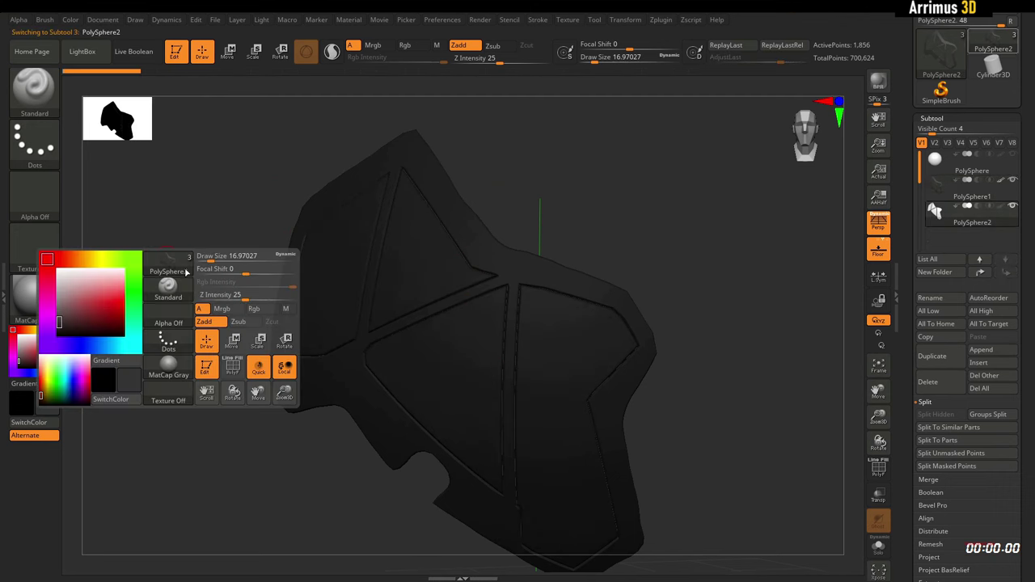
{"action": "left_click", "coordinate": [134, 261]}
{"action": "left_click", "coordinate": [133, 290]}
{"action": "left_click", "coordinate": [82, 310]}
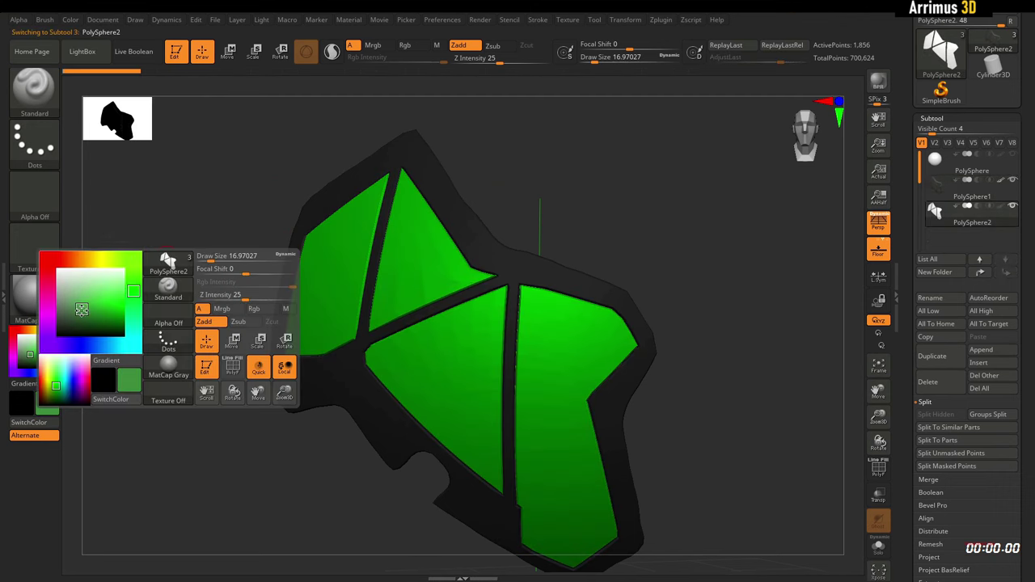
{"action": "left_click", "coordinate": [71, 21]}
Step: Reset the active colour to white and show the polyframe on the selected frame subtool PolySphere1
{"action": "key", "text": "space"}
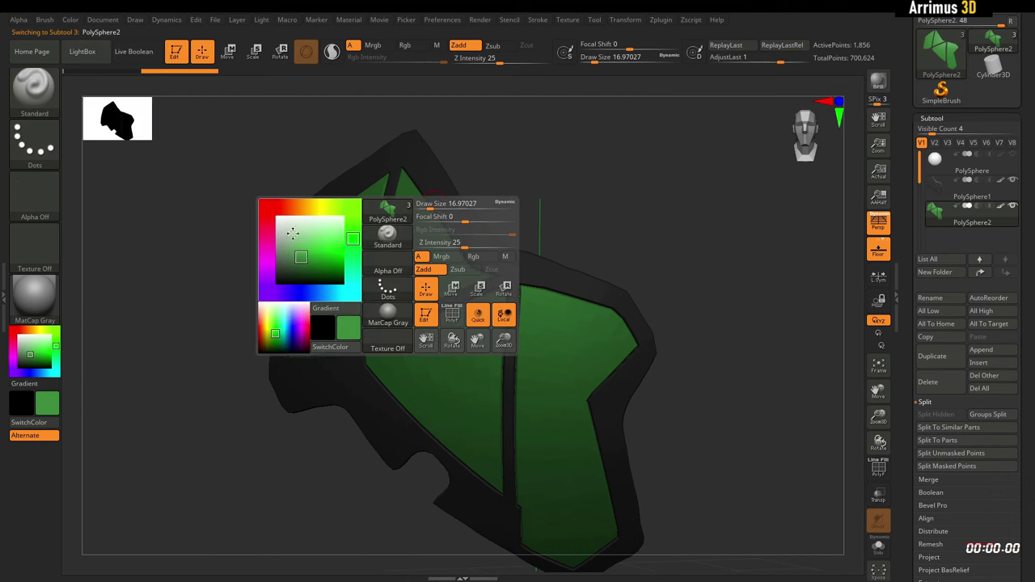
{"action": "left_click", "coordinate": [279, 218]}
{"action": "mouse_move", "coordinate": [578, 182]}
{"action": "left_mouse_down"}
{"action": "mouse_move", "coordinate": [608, 192]}
{"action": "mouse_move", "coordinate": [628, 219]}
{"action": "mouse_move", "coordinate": [602, 174]}
{"action": "mouse_move", "coordinate": [561, 217]}
{"action": "mouse_move", "coordinate": [601, 192]}
{"action": "mouse_move", "coordinate": [633, 219]}
{"action": "mouse_move", "coordinate": [633, 148]}
{"action": "mouse_move", "coordinate": [606, 197]}
{"action": "mouse_move", "coordinate": [611, 206]}
{"action": "left_mouse_up"}
{"action": "key", "text": "shift+f"}
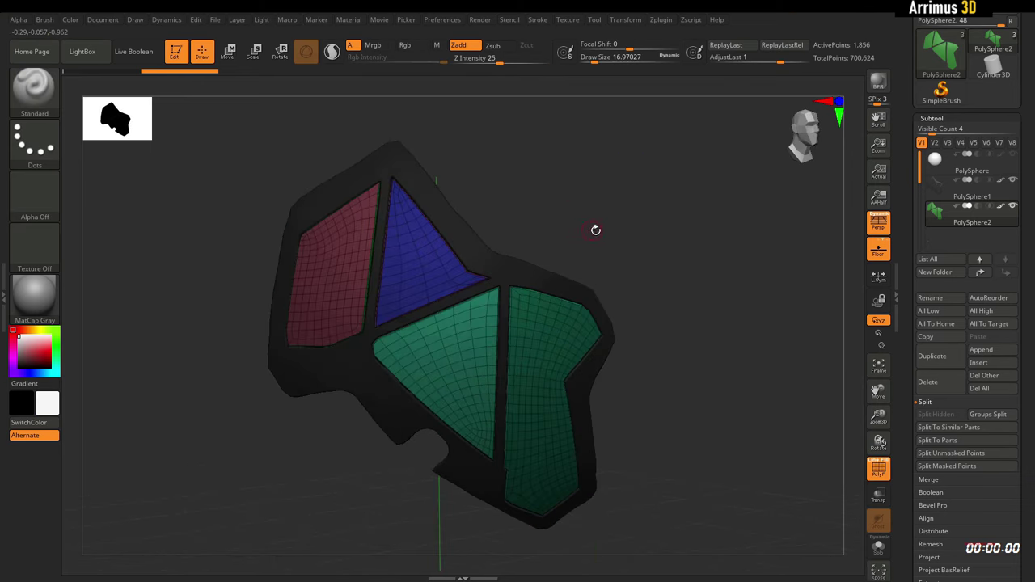
{"action": "left_click", "coordinate": [934, 192]}
Step: Try subdividing the frame twice and undo both subdivisions
{"action": "left_click_drag", "start_coordinate": [656, 247], "coordinate": [661, 307], "text": "alt"}
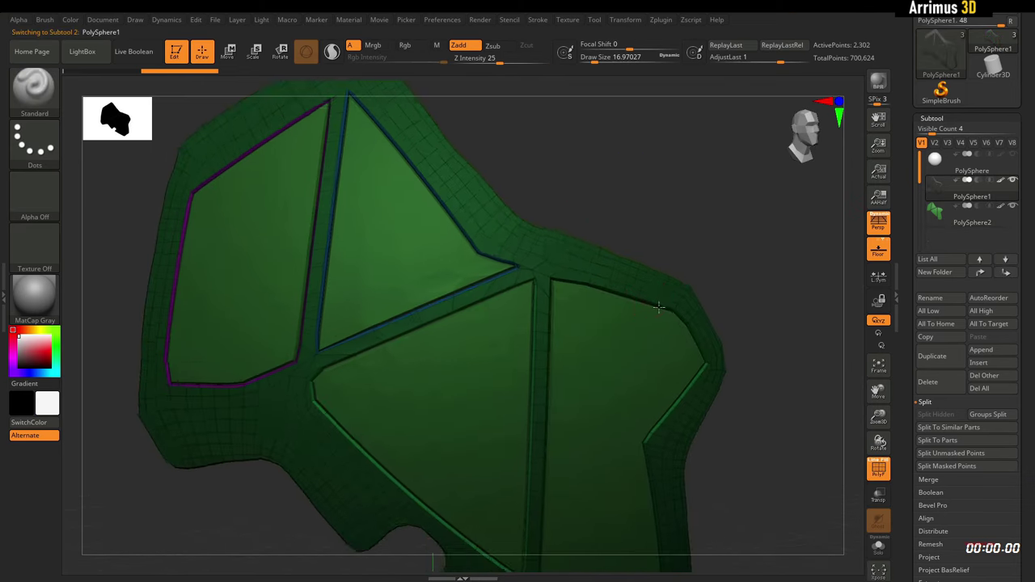
{"action": "mouse_move", "coordinate": [703, 230]}
{"action": "left_mouse_down"}
{"action": "mouse_move", "coordinate": [663, 230]}
{"action": "mouse_move", "coordinate": [655, 253]}
{"action": "mouse_move", "coordinate": [674, 252]}
{"action": "mouse_move", "coordinate": [688, 236]}
{"action": "mouse_move", "coordinate": [687, 212]}
{"action": "mouse_move", "coordinate": [693, 254]}
{"action": "mouse_move", "coordinate": [689, 235]}
{"action": "left_mouse_up"}
{"action": "key", "text": "ctrl+d"}
{"action": "key", "text": "ctrl+d"}
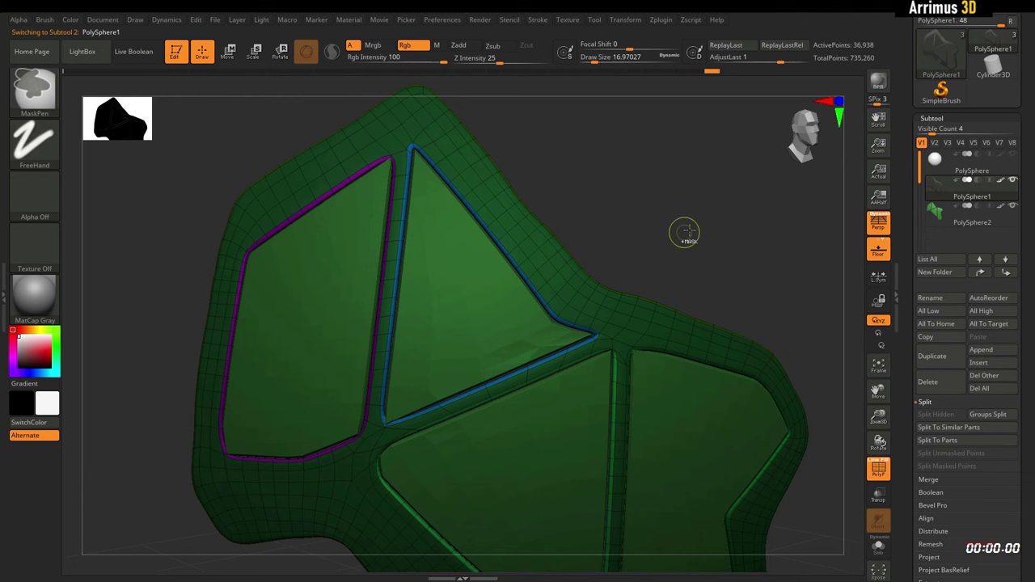
{"action": "key", "text": "ctrl+z"}
{"action": "key", "text": "ctrl+z"}
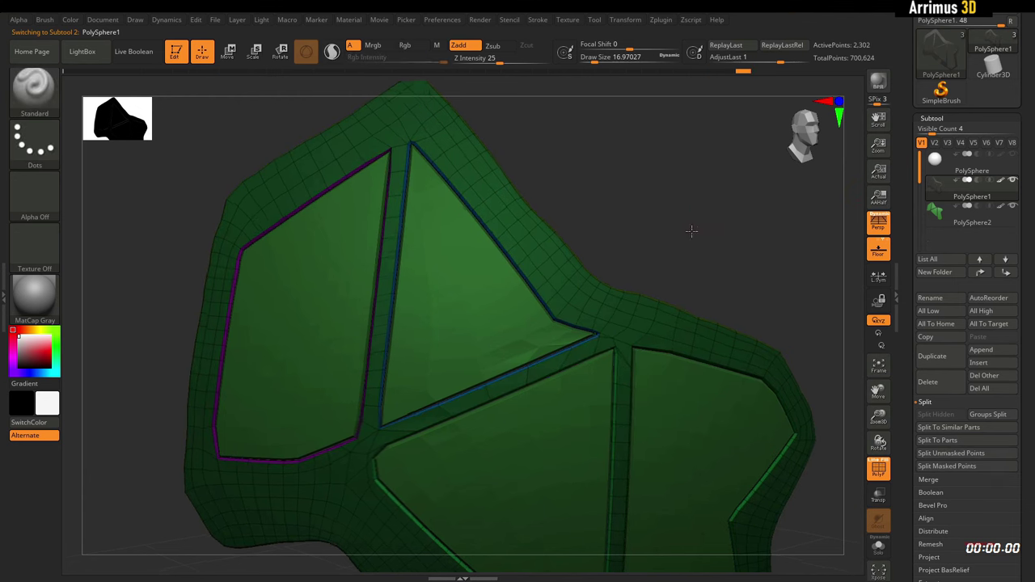
Step: Switch to the ZModeler brush and QMesh a two-row strip of frame polygons outward beside the triangular panel's outer edge
{"action": "mouse_move", "coordinate": [692, 231]}
{"action": "left_mouse_down", "text": "alt"}
{"action": "mouse_move", "coordinate": [700, 229]}
{"action": "mouse_move", "coordinate": [684, 208]}
{"action": "mouse_move", "coordinate": [674, 228]}
{"action": "left_mouse_up", "text": "alt"}
{"action": "key", "text": "b"}
{"action": "key", "text": "z"}
{"action": "key", "text": "m"}
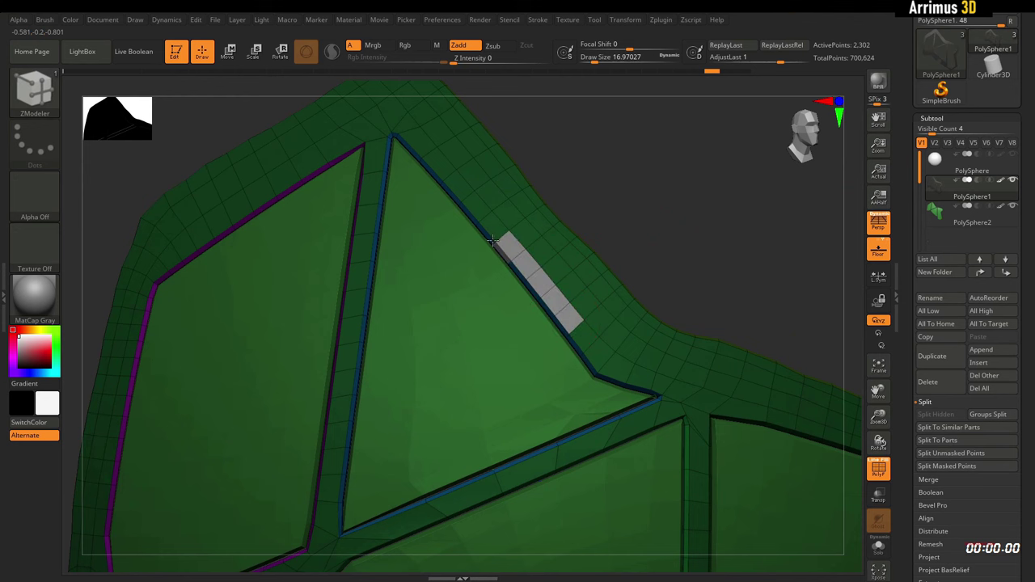
{"action": "key", "text": "ctrl+z"}
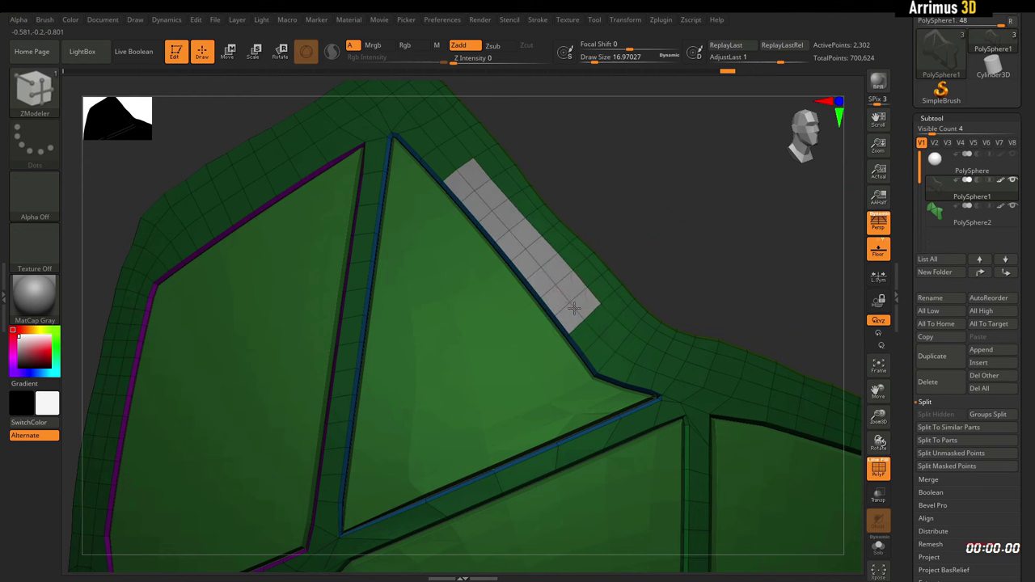
{"action": "left_click_drag", "start_coordinate": [621, 241], "coordinate": [647, 209]}
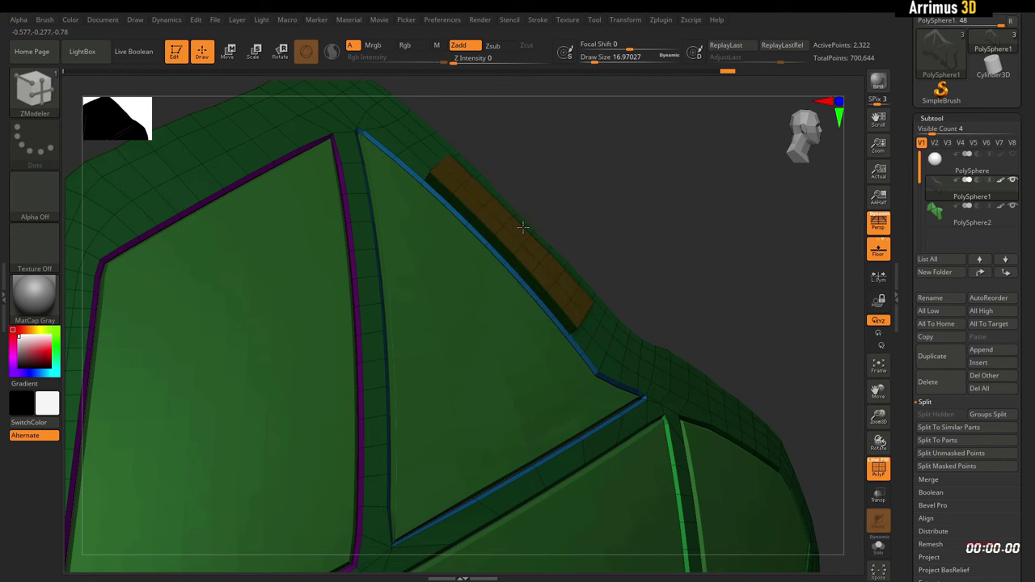
{"action": "left_click_drag", "start_coordinate": [523, 227], "coordinate": [524, 226]}
Step: Raise a strip of polygons with QMesh on the frame's right rim, beside the large right-hand panel
{"action": "left_click_drag", "start_coordinate": [656, 214], "coordinate": [623, 219]}
{"action": "left_click_drag", "start_coordinate": [688, 188], "coordinate": [619, 455], "text": "alt"}
{"action": "left_click_drag", "start_coordinate": [661, 378], "coordinate": [681, 342]}
{"action": "left_click", "coordinate": [596, 327]}
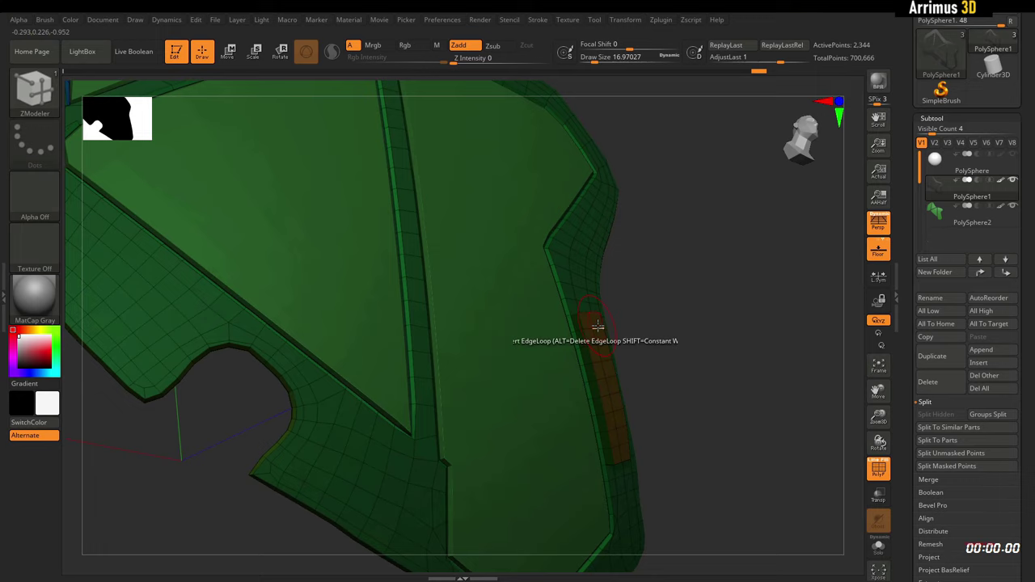
Step: Mark a two-row strip of frame polygons along the central panel's lower-left edge and raise it with QMesh
{"action": "left_click_drag", "start_coordinate": [656, 277], "coordinate": [705, 273], "text": "alt"}
{"action": "left_click_drag", "start_coordinate": [313, 437], "coordinate": [419, 488], "text": "alt"}
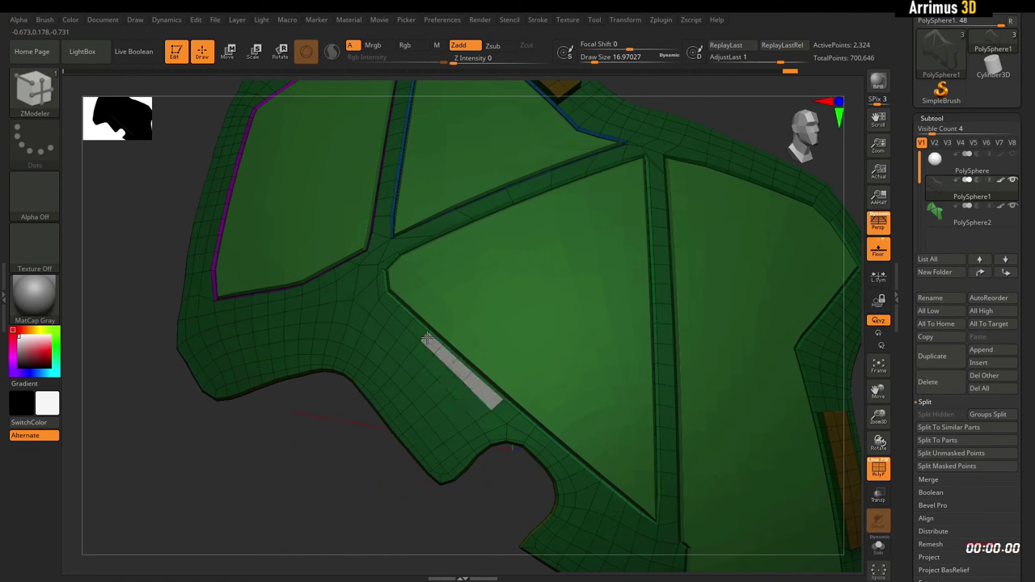
{"action": "left_click_drag", "start_coordinate": [400, 324], "coordinate": [459, 393], "text": "alt"}
{"action": "left_click_drag", "start_coordinate": [380, 476], "coordinate": [327, 476]}
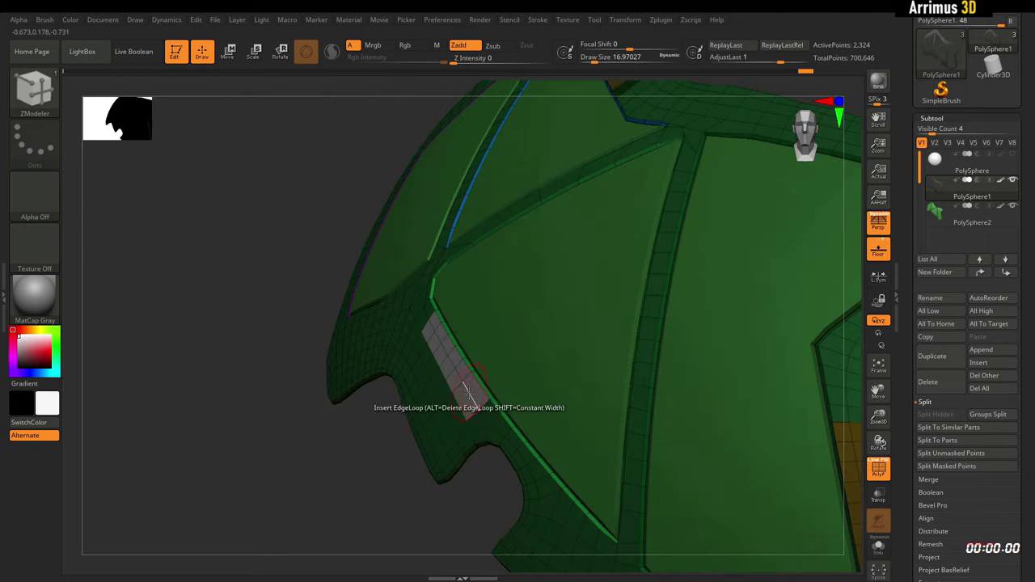
{"action": "left_click_drag", "start_coordinate": [464, 395], "coordinate": [451, 390]}
{"action": "left_click_drag", "start_coordinate": [331, 474], "coordinate": [457, 518]}
{"action": "left_click_drag", "start_coordinate": [296, 342], "coordinate": [279, 364]}
Step: Preview the raised strips with dynamic subdivision and the polyframe hidden, and restore the unsmoothed polyframe display
{"action": "left_click_drag", "start_coordinate": [739, 225], "coordinate": [738, 246]}
{"action": "key", "text": "d"}
{"action": "left_click", "coordinate": [544, 197]}
{"action": "key", "text": "shift+f"}
{"action": "key", "text": "shift+d"}
{"action": "key", "text": "shift+f"}
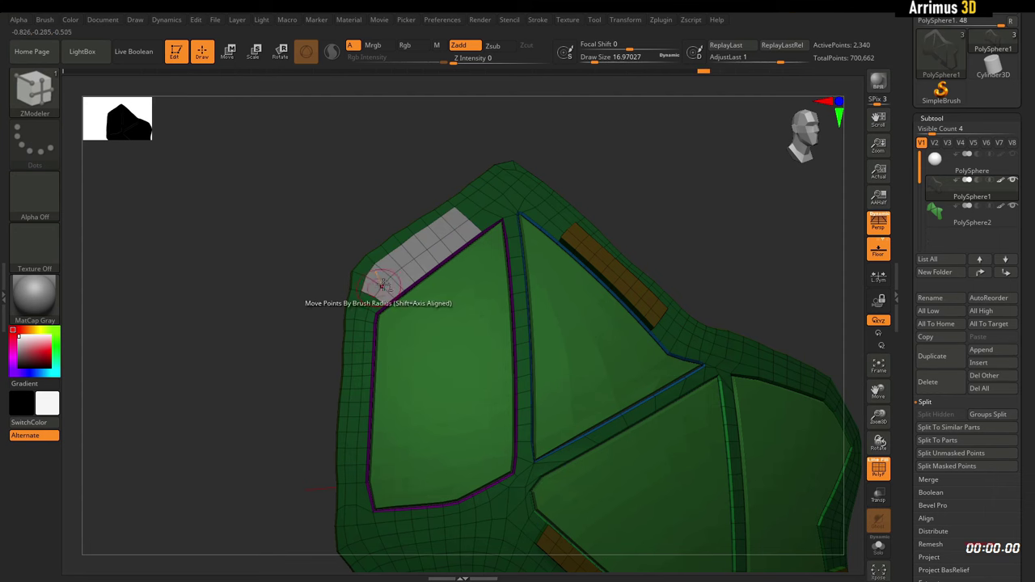
Step: Raise the marked polygon strip above the upper-left panel with QMesh and preview it with dynamic subdivision
{"action": "left_click_drag", "start_coordinate": [592, 156], "coordinate": [621, 151]}
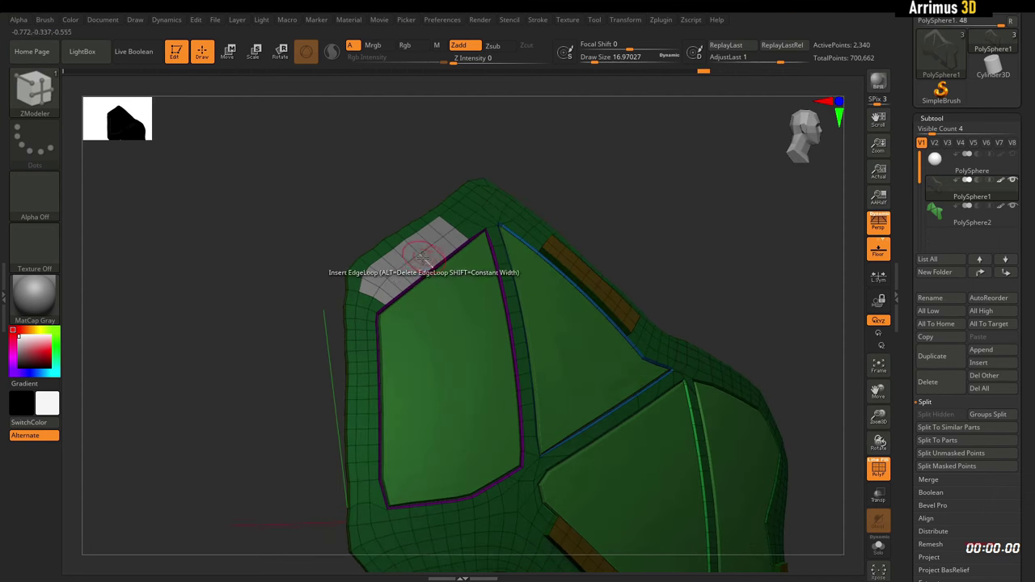
{"action": "left_click_drag", "start_coordinate": [424, 257], "coordinate": [428, 255]}
{"action": "left_click_drag", "start_coordinate": [603, 158], "coordinate": [617, 185]}
{"action": "key", "text": "d"}
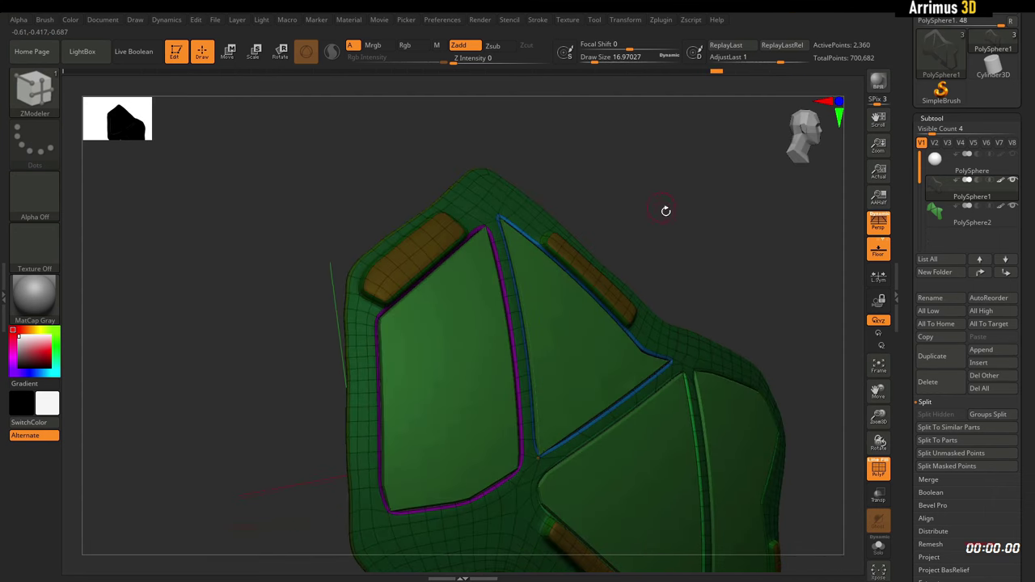
{"action": "left_click_drag", "start_coordinate": [665, 211], "coordinate": [566, 192]}
{"action": "key", "text": "shift+f"}
{"action": "key", "text": "shift+f"}
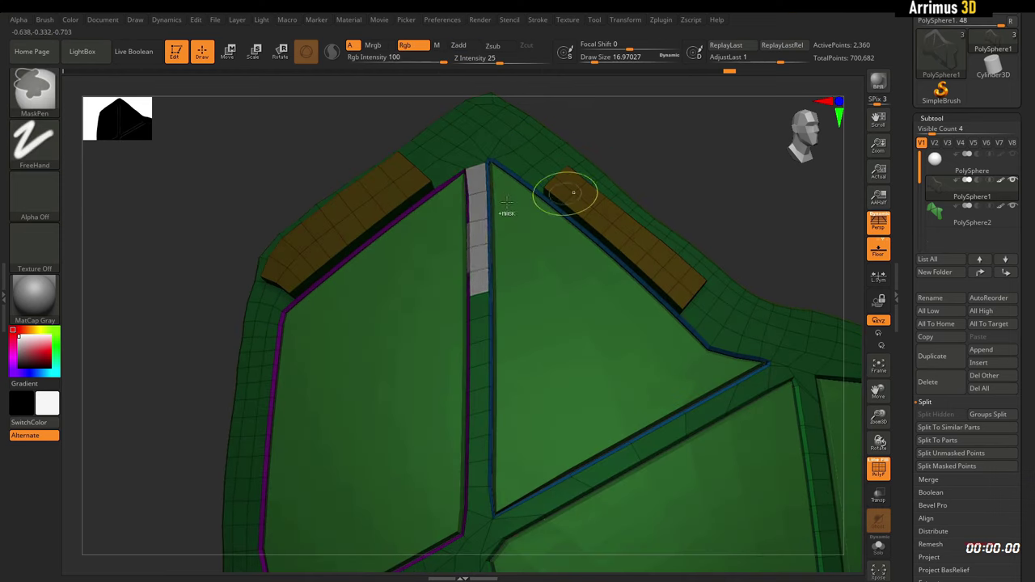
Step: Mark three polygon groups along the bar beside the triangular panel and separate strips along the bar between the two lower panels
{"action": "mouse_move", "coordinate": [479, 296]}
{"action": "left_mouse_down", "text": "alt"}
{"action": "mouse_move", "coordinate": [495, 299]}
{"action": "mouse_move", "coordinate": [546, 265]}
{"action": "left_mouse_up", "text": "alt"}
{"action": "key", "text": "ctrl+z"}
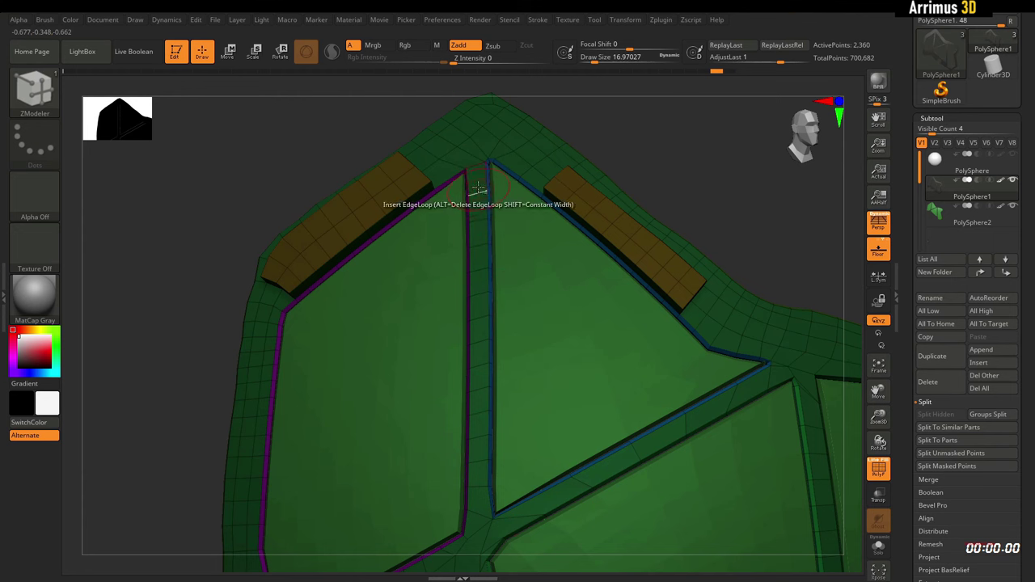
{"action": "left_click_drag", "start_coordinate": [730, 187], "coordinate": [734, 143], "text": "alt"}
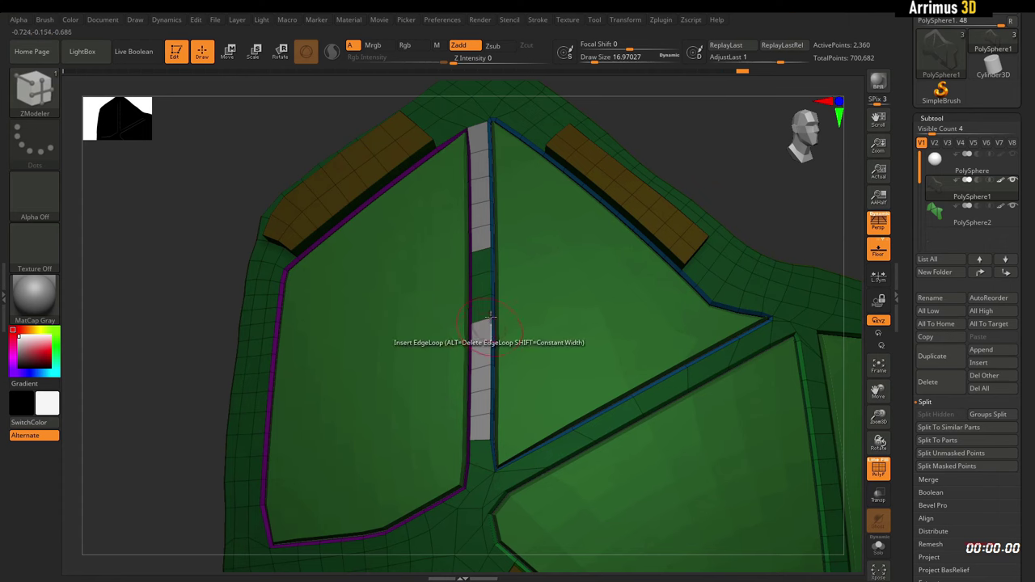
{"action": "left_click_drag", "start_coordinate": [772, 198], "coordinate": [639, 169]}
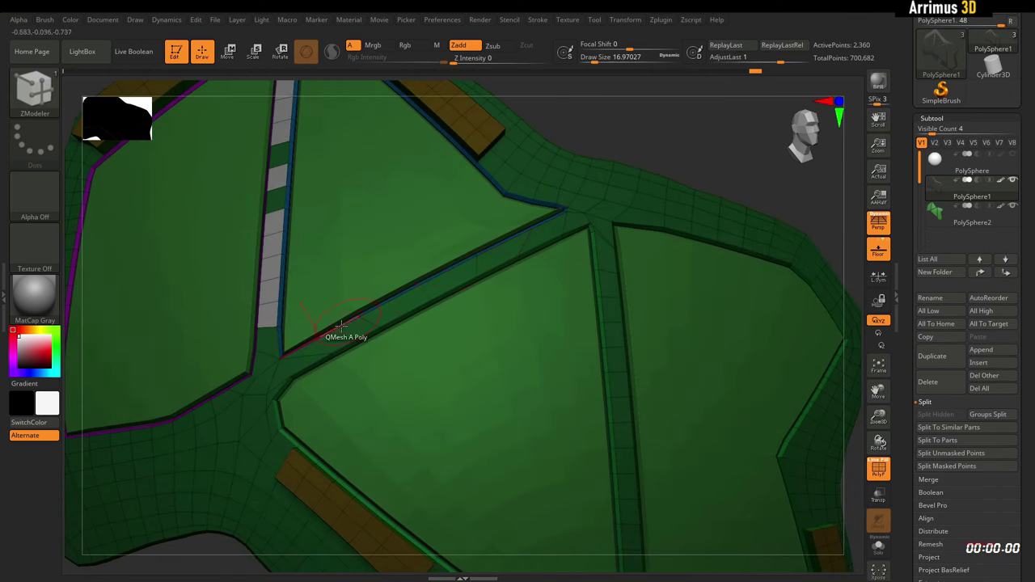
{"action": "left_click_drag", "start_coordinate": [703, 151], "coordinate": [623, 79], "text": "alt"}
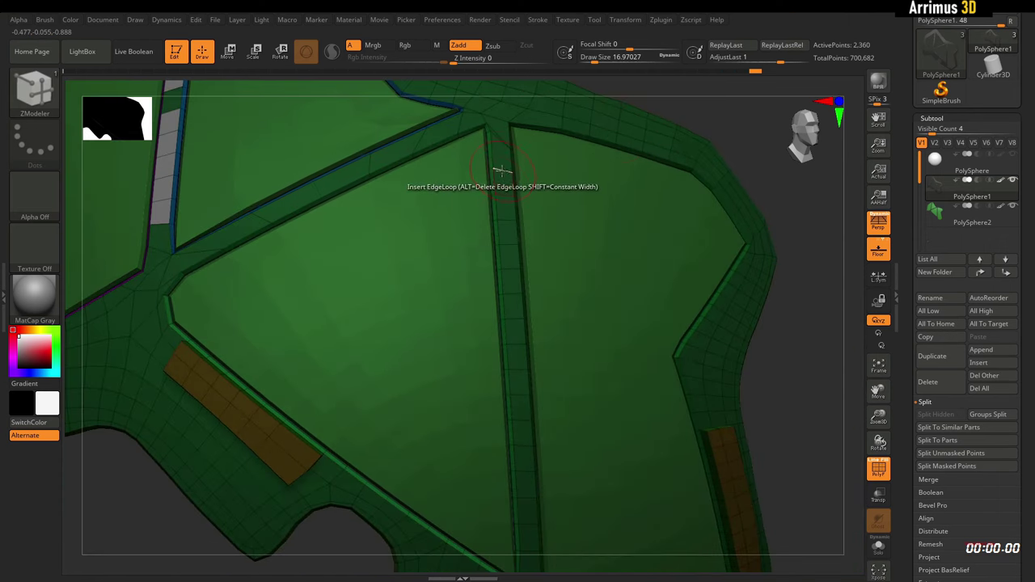
{"action": "left_click_drag", "start_coordinate": [802, 341], "coordinate": [760, 232], "text": "alt"}
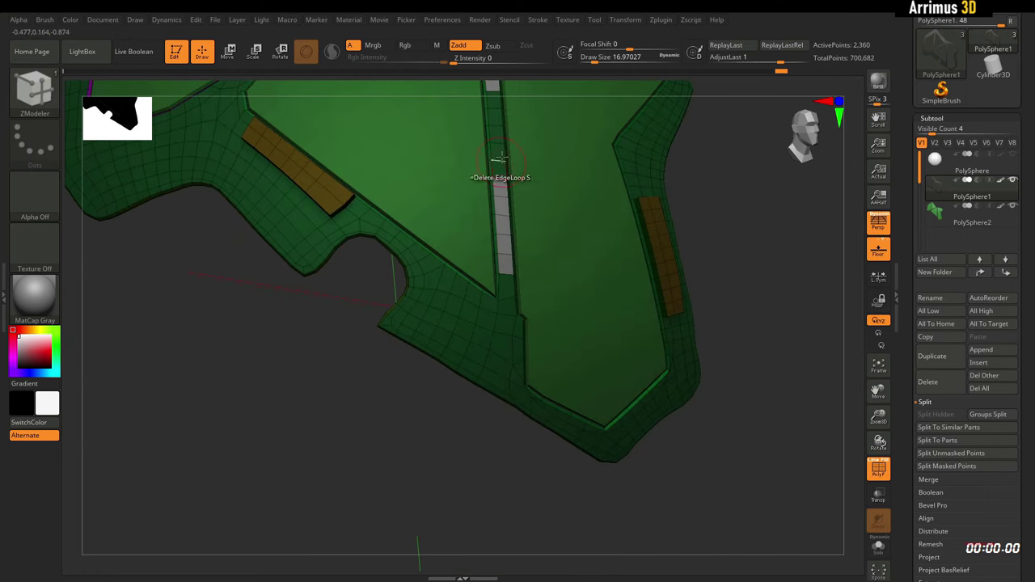
Step: Set the ZModeler edge action to Slide and even out the cross edges along the diagonal bar below the triangular panel
{"action": "left_click_drag", "start_coordinate": [766, 200], "coordinate": [668, 222]}
{"action": "mouse_move", "coordinate": [243, 230]}
{"action": "right_mouse_down", "text": "alt"}
{"action": "mouse_move", "coordinate": [562, 285]}
{"action": "mouse_move", "coordinate": [579, 304]}
{"action": "mouse_move", "coordinate": [647, 281]}
{"action": "mouse_move", "coordinate": [623, 297]}
{"action": "mouse_move", "coordinate": [612, 334]}
{"action": "right_mouse_up", "text": "alt"}
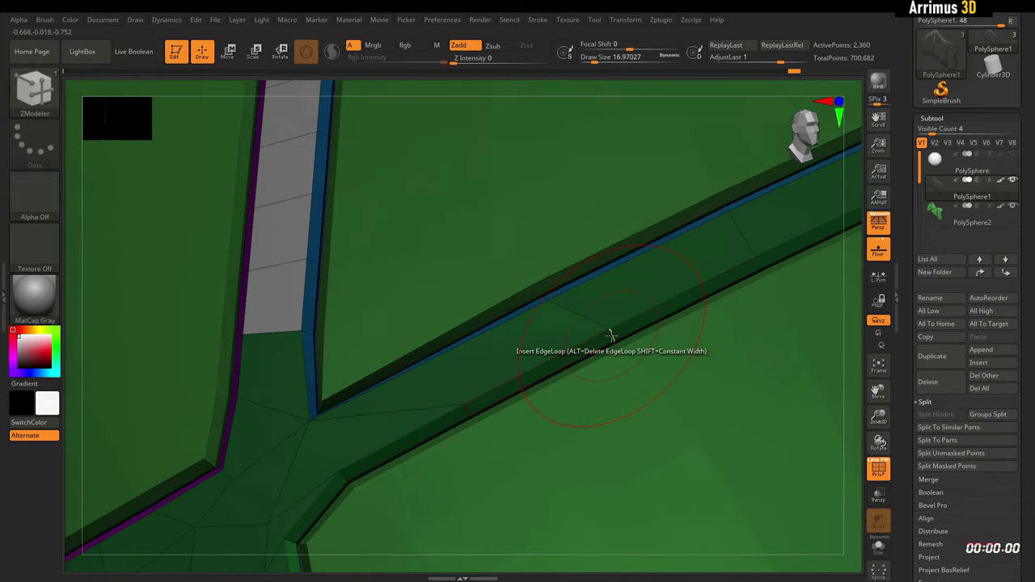
{"action": "key", "text": "space"}
{"action": "key", "text": "space"}
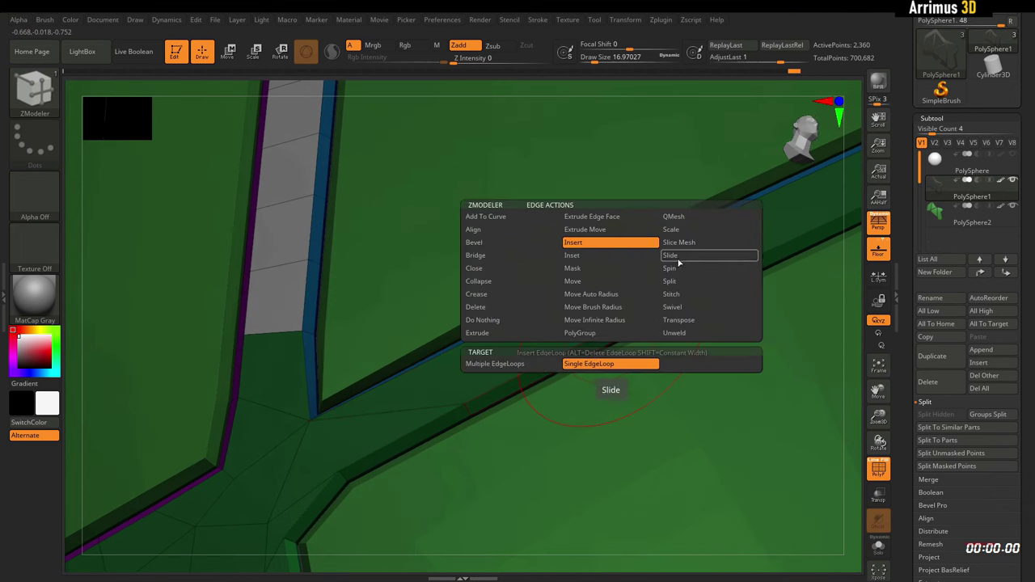
{"action": "left_click", "coordinate": [677, 257]}
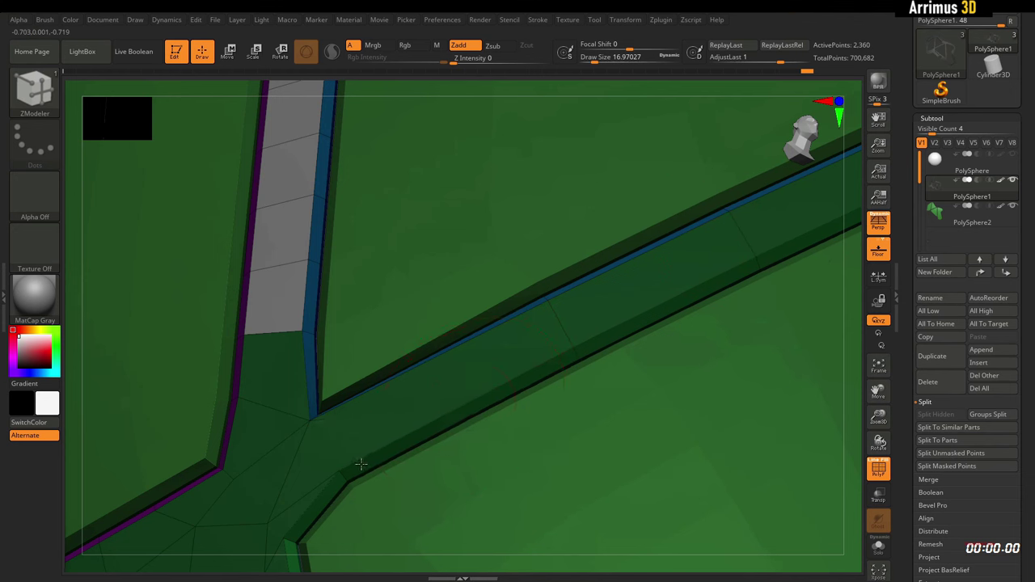
{"action": "right_click_drag", "start_coordinate": [715, 203], "coordinate": [355, 494], "text": "alt"}
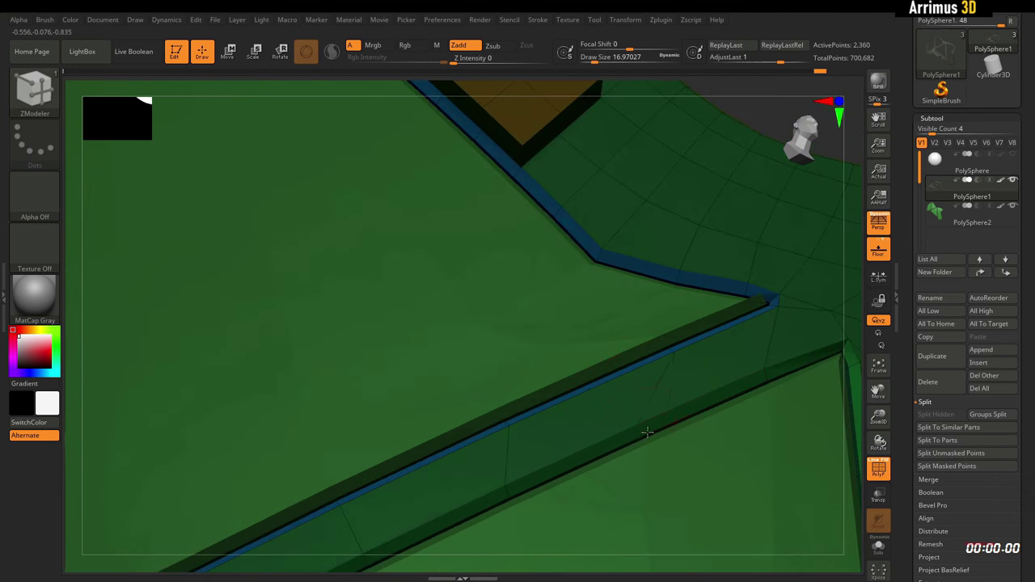
{"action": "right_click_drag", "start_coordinate": [628, 401], "coordinate": [579, 377], "text": "ctrl"}
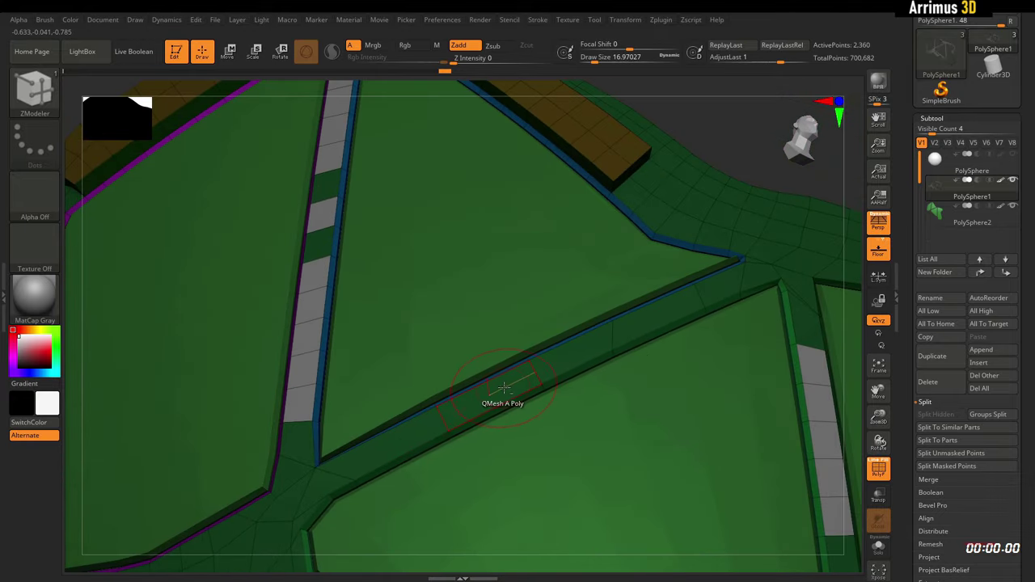
Step: Add the diagonal bar's middle polygons to the marked strips and inset them all using the Standard Inset option
{"action": "left_click_drag", "start_coordinate": [504, 388], "coordinate": [624, 334], "text": "alt"}
{"action": "right_click_drag", "start_coordinate": [622, 324], "coordinate": [634, 325]}
{"action": "key", "text": "space"}
{"action": "left_click", "coordinate": [592, 166]}
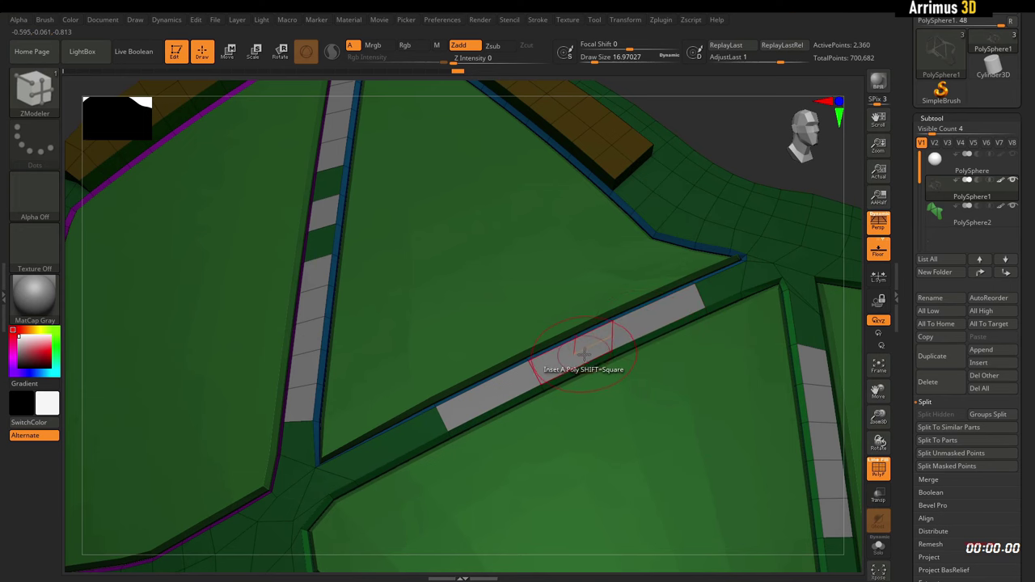
{"action": "right_click", "coordinate": [585, 355]}
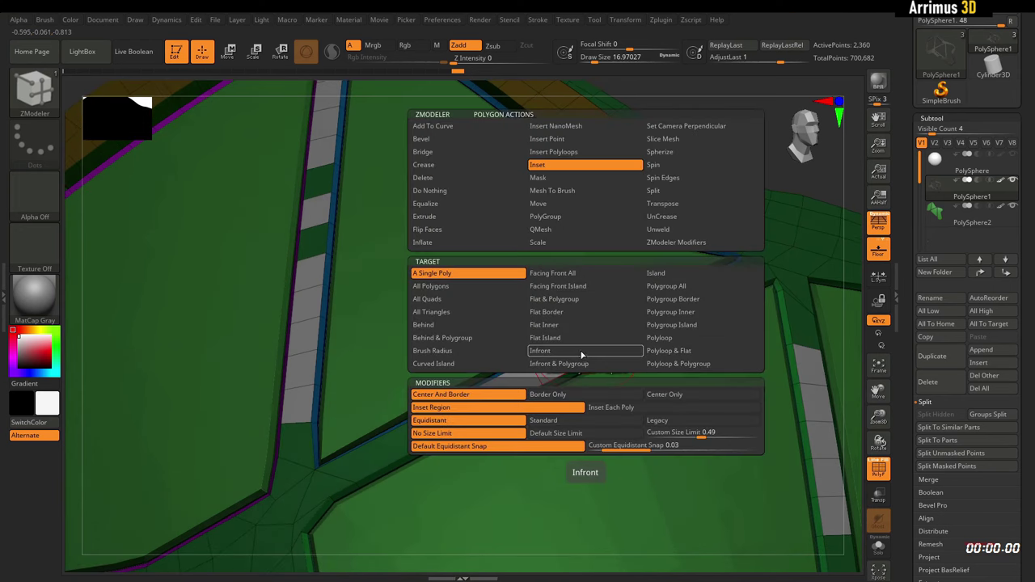
{"action": "left_click", "coordinate": [564, 421]}
{"action": "left_click_drag", "start_coordinate": [633, 317], "coordinate": [649, 318]}
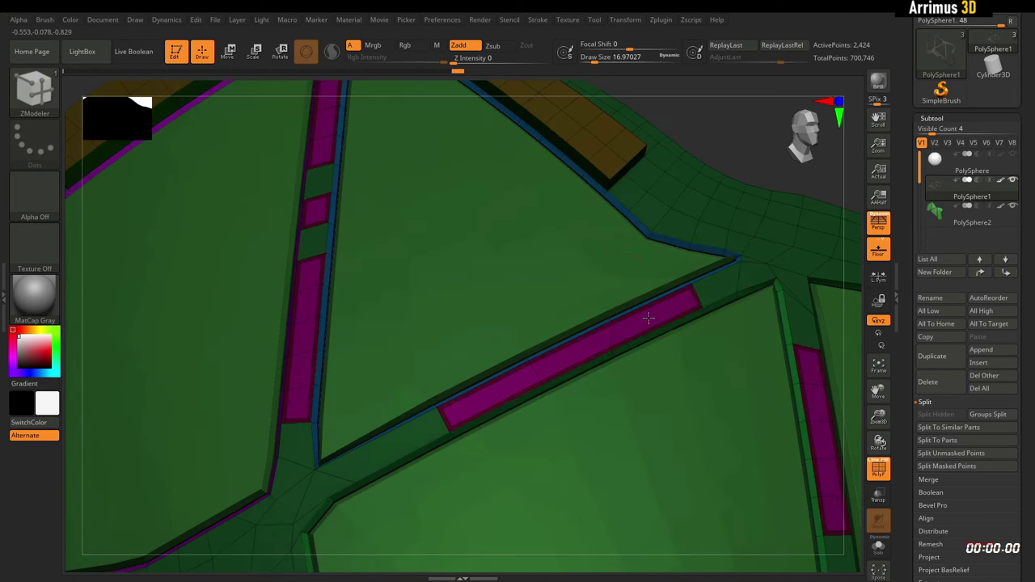
Step: Recess all the inset strips inward with QMesh targeting Polygroup All
{"action": "right_click_drag", "start_coordinate": [644, 248], "coordinate": [659, 228]}
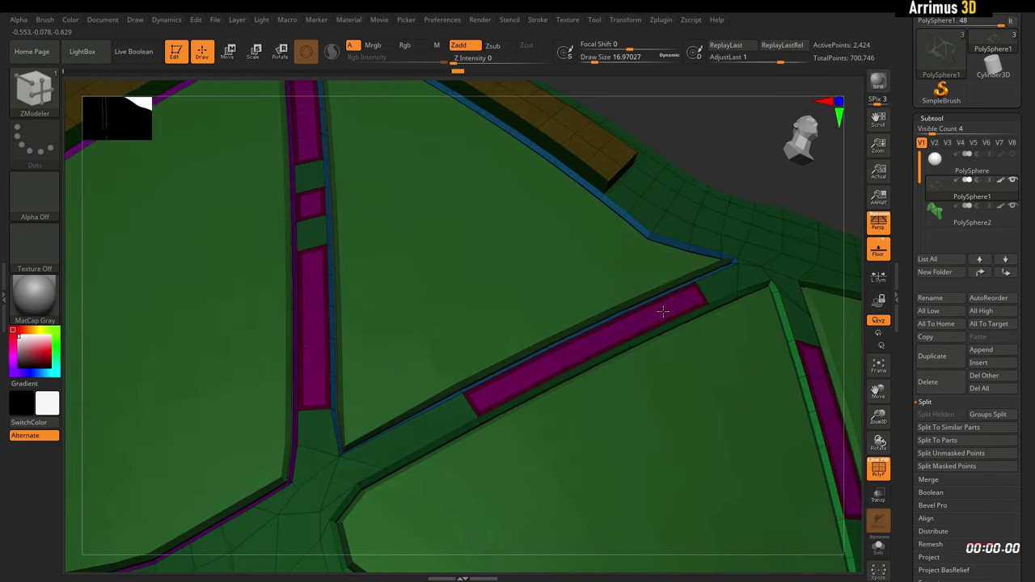
{"action": "key", "text": "space"}
{"action": "left_click", "coordinate": [623, 231]}
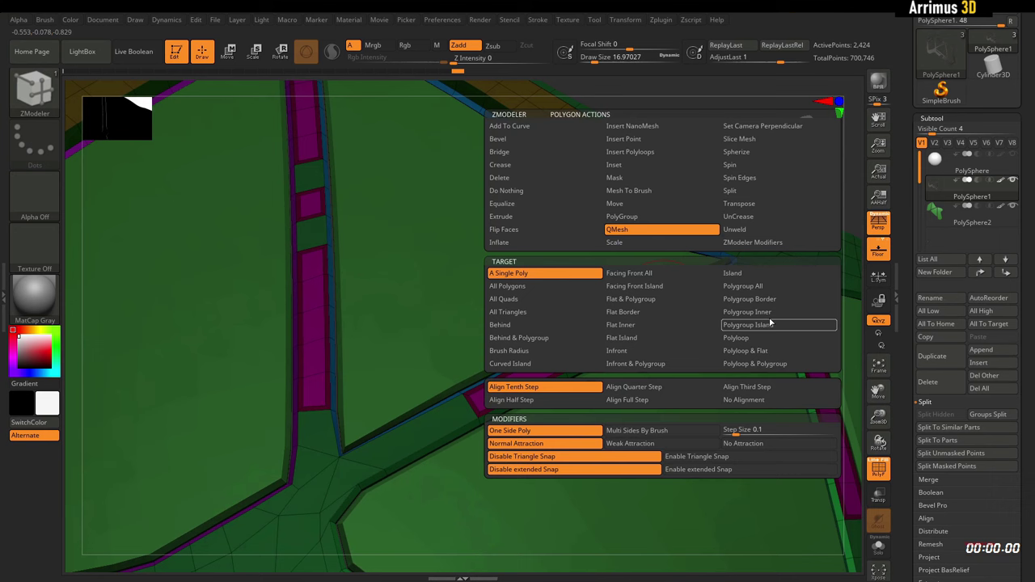
{"action": "left_click", "coordinate": [760, 287]}
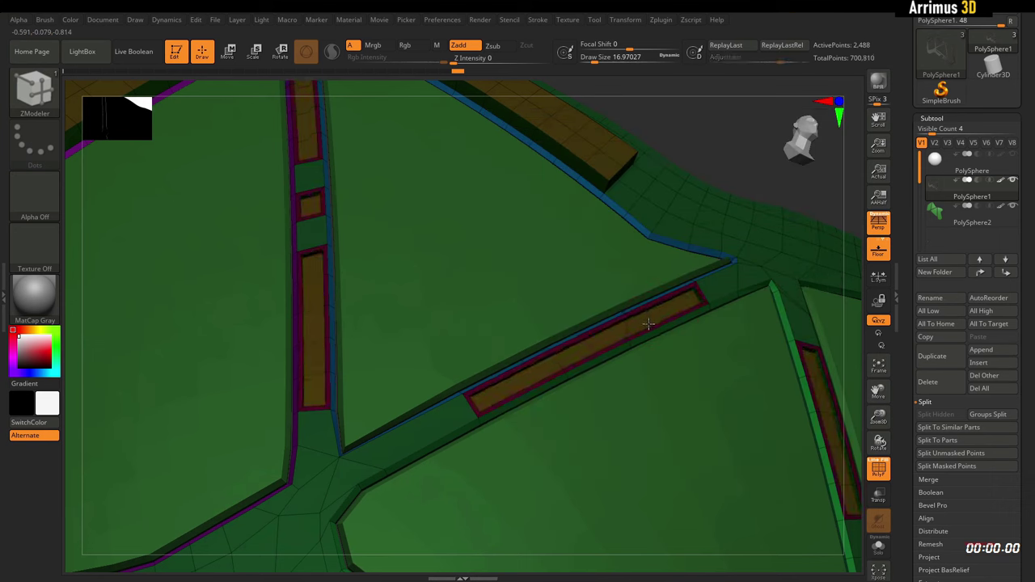
Step: Preview the recessed bar strips with dynamic subdivision and the polyframe hidden, and return to the unsmoothed polyframe display
{"action": "mouse_move", "coordinate": [732, 145]}
{"action": "left_mouse_down"}
{"action": "mouse_move", "coordinate": [751, 129]}
{"action": "mouse_move", "coordinate": [751, 84]}
{"action": "left_mouse_up"}
{"action": "key", "text": "d"}
{"action": "key", "text": "shift+f"}
{"action": "mouse_move", "coordinate": [733, 150]}
{"action": "left_mouse_down", "text": "alt"}
{"action": "mouse_move", "coordinate": [737, 105]}
{"action": "mouse_move", "coordinate": [719, 145]}
{"action": "mouse_move", "coordinate": [730, 134]}
{"action": "mouse_move", "coordinate": [721, 180]}
{"action": "mouse_move", "coordinate": [727, 158]}
{"action": "left_mouse_up", "text": "alt"}
{"action": "key", "text": "shift+d"}
{"action": "key", "text": "shift+f"}
{"action": "right_click_drag", "start_coordinate": [727, 159], "coordinate": [730, 212], "text": "alt"}
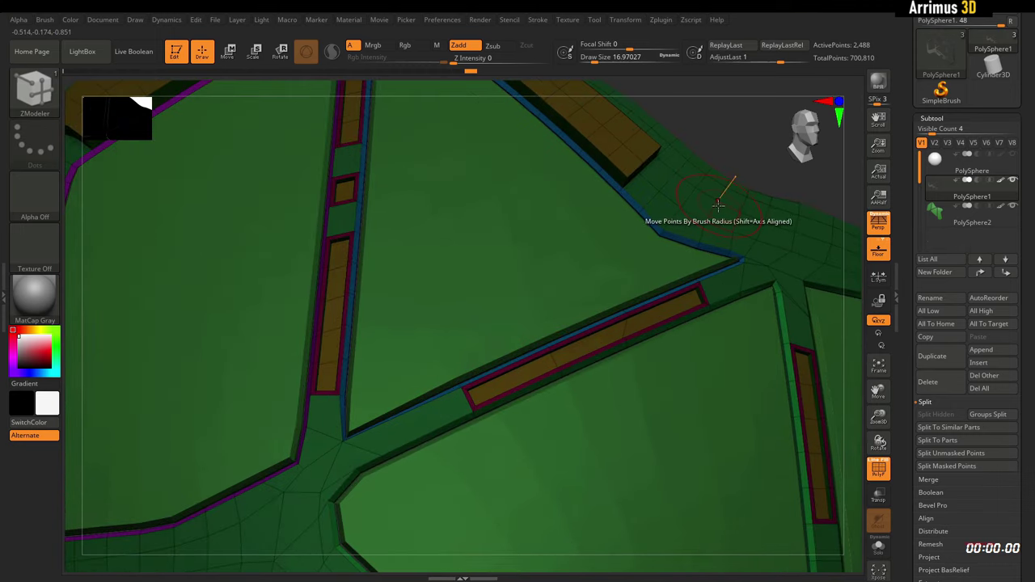
Step: Set the ZModeler edge action to Insert
{"action": "key", "text": "space"}
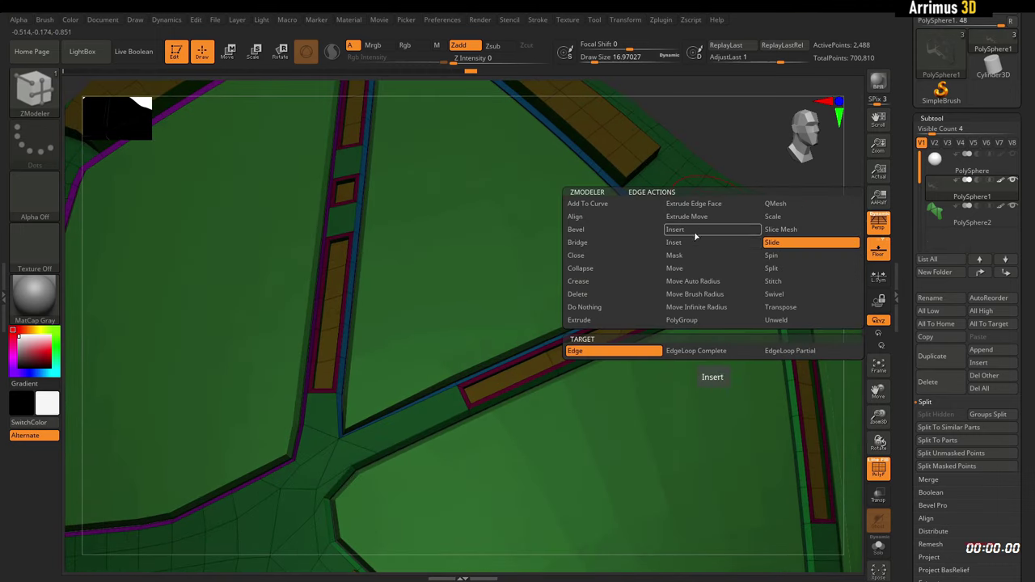
{"action": "left_click", "coordinate": [694, 232]}
Step: Try to insert an edge loop near the upper end of the diagonal bar's recessed strip
{"action": "left_click_drag", "start_coordinate": [675, 293], "coordinate": [683, 291]}
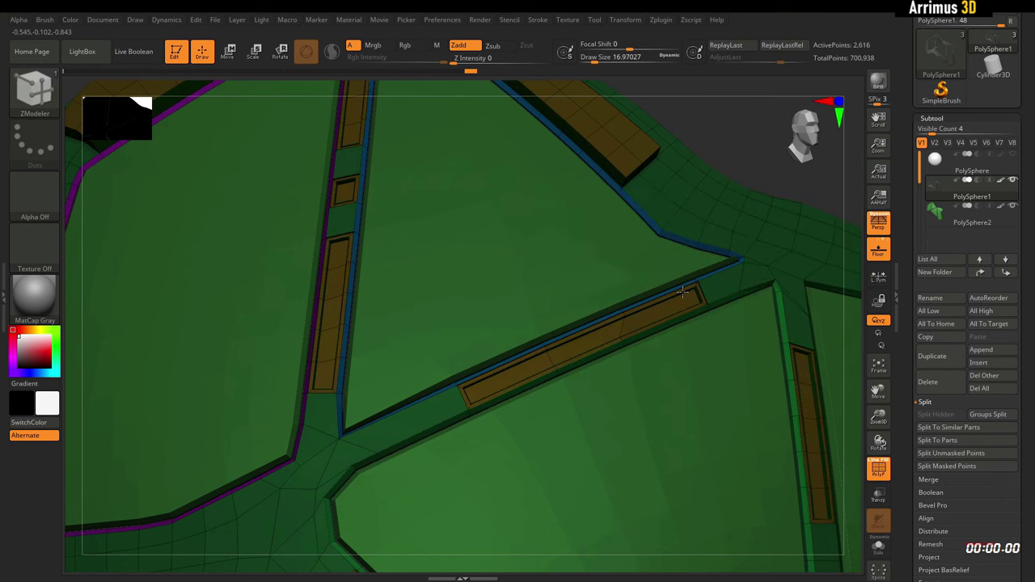
{"action": "key", "text": "ctrl+z"}
{"action": "right_click_drag", "start_coordinate": [689, 285], "coordinate": [661, 314], "text": "ctrl"}
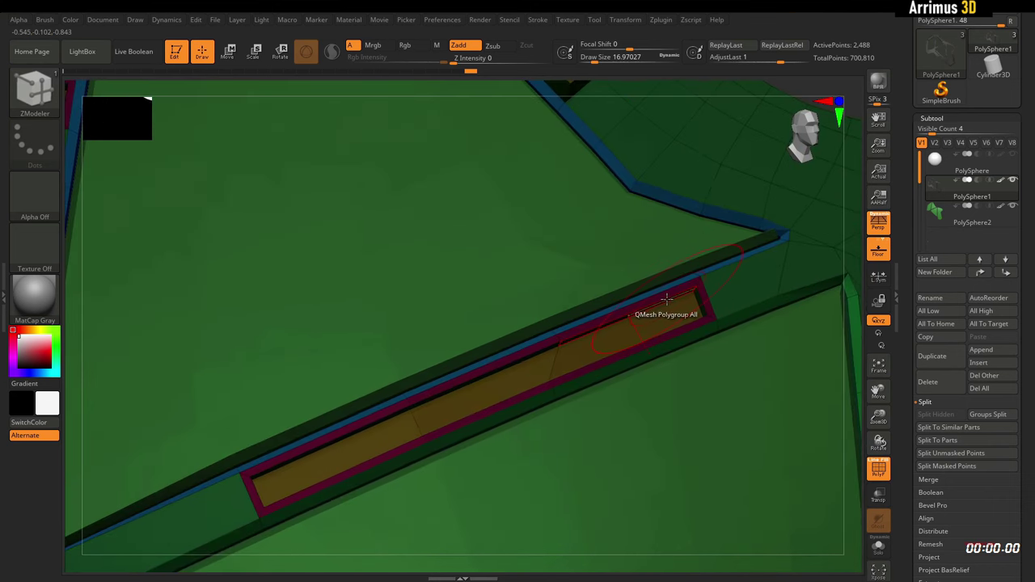
{"action": "left_click_drag", "start_coordinate": [670, 298], "coordinate": [678, 286]}
{"action": "key", "text": "ctrl+z"}
{"action": "key", "text": "ctrl+z"}
{"action": "key", "text": "ctrl+z"}
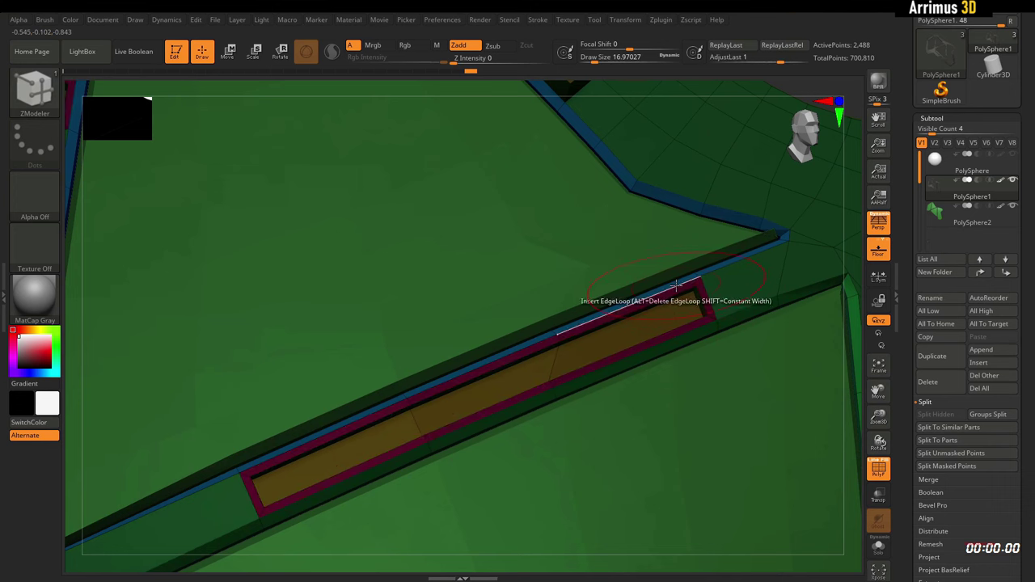
{"action": "key", "text": "ctrl+z"}
{"action": "left_click_drag", "start_coordinate": [679, 289], "coordinate": [680, 286]}
{"action": "key", "text": "ctrl+z"}
Step: Reduce the draw size to about 2.6 and insert an edge loop across the diagonal recess near its upper end
{"action": "right_click_drag", "start_coordinate": [682, 272], "coordinate": [682, 406], "text": "ctrl"}
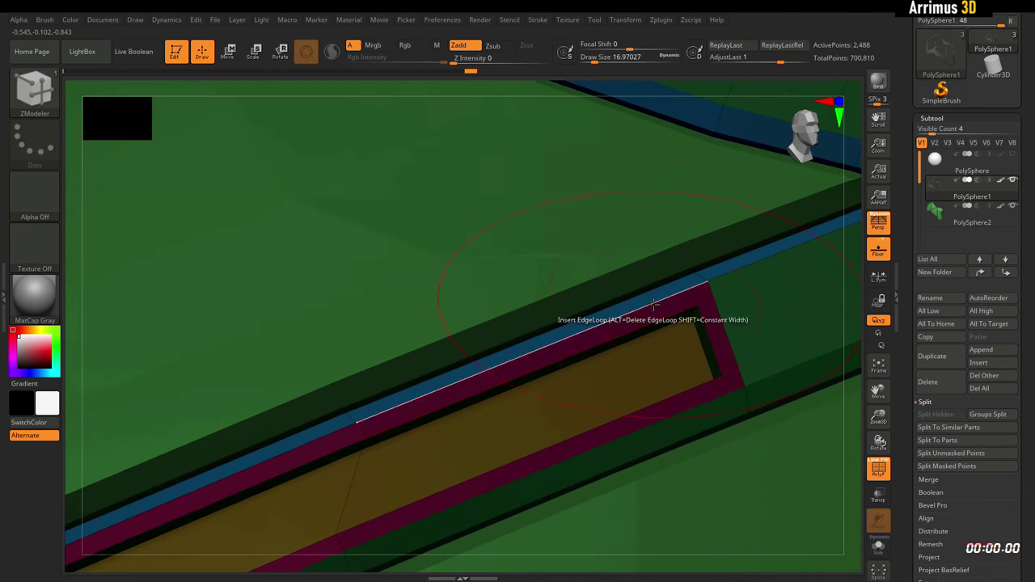
{"action": "key", "text": "s"}
{"action": "left_click_drag", "start_coordinate": [653, 304], "coordinate": [648, 305]}
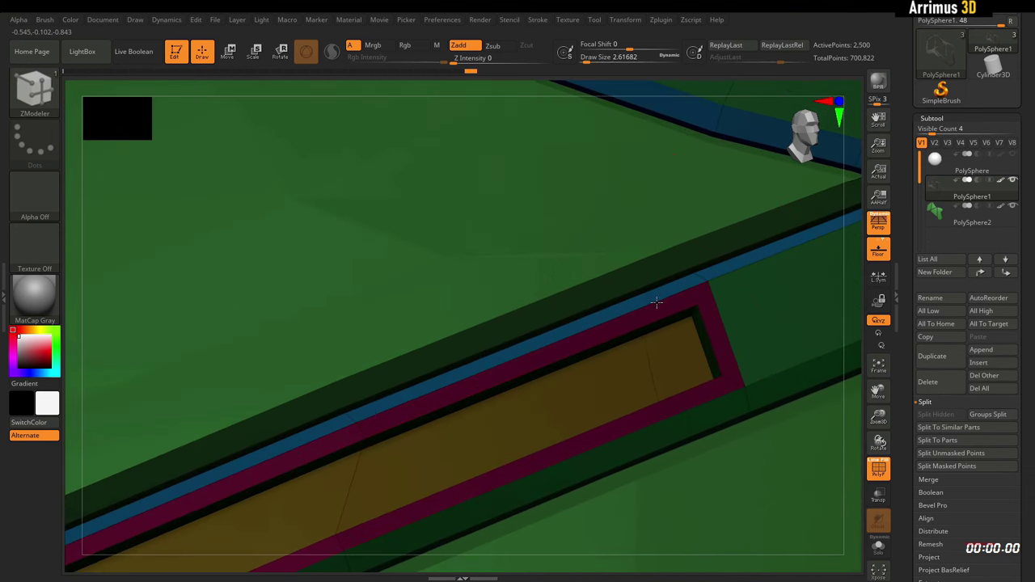